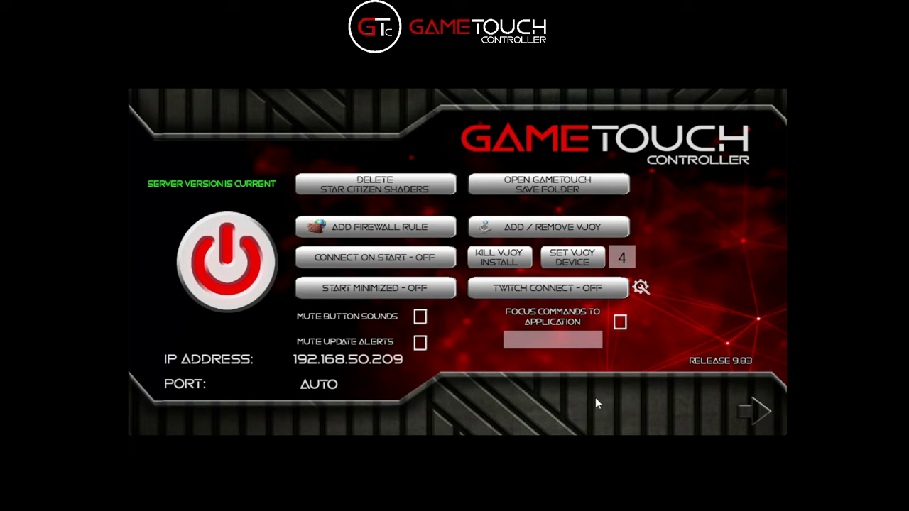
pyautogui.click(712, 361)
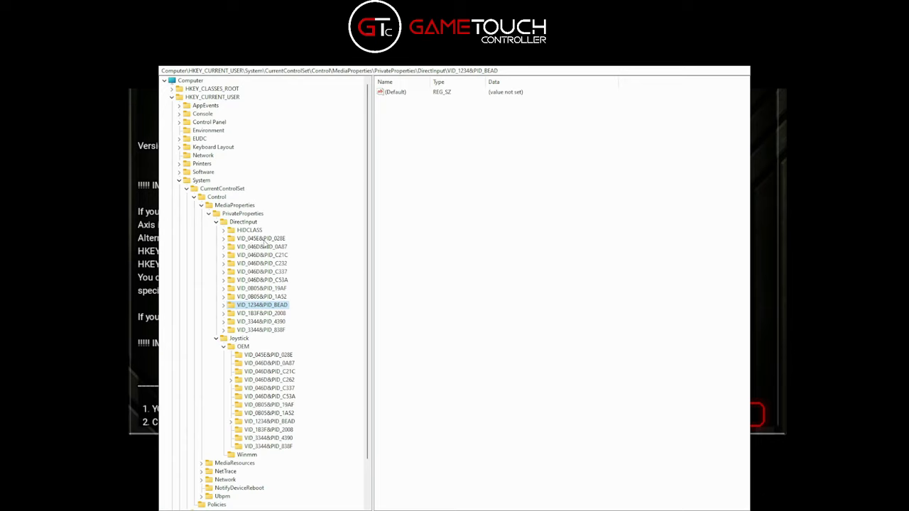
pyautogui.click(277, 446)
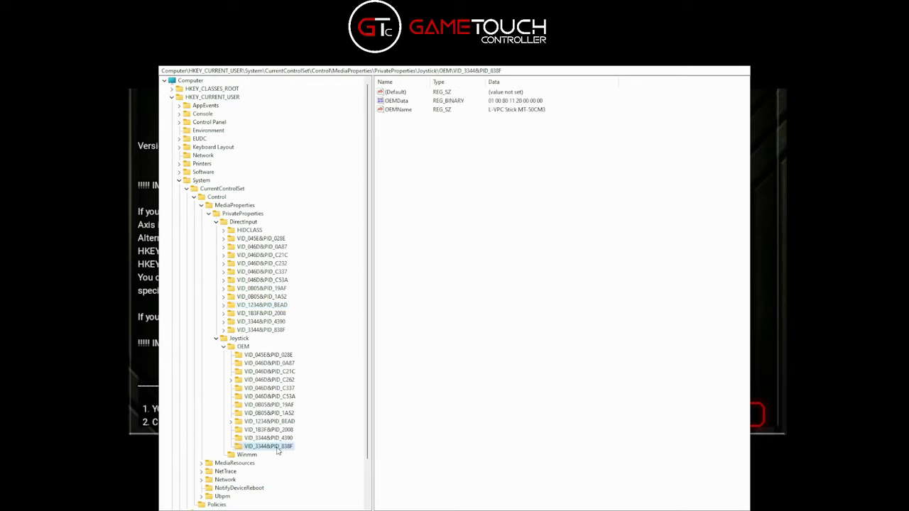
pyautogui.click(282, 439)
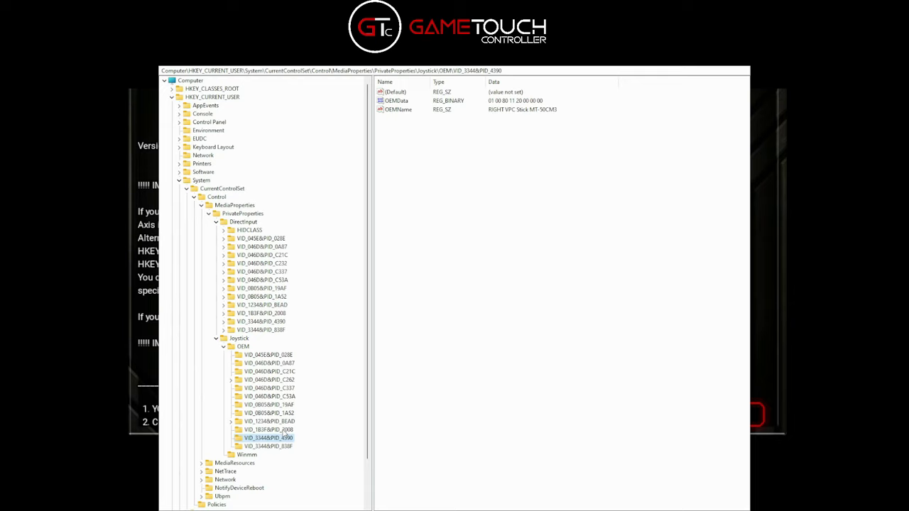
pyautogui.click(277, 446)
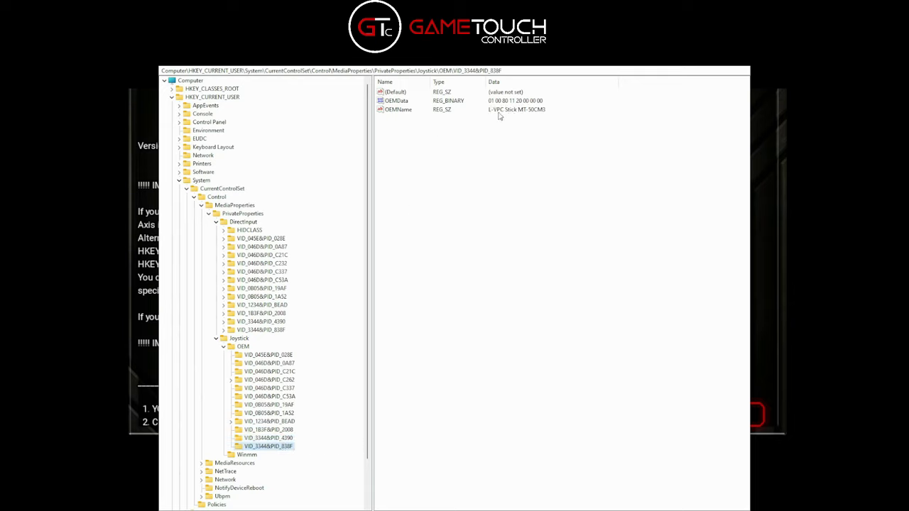
pyautogui.click(281, 441)
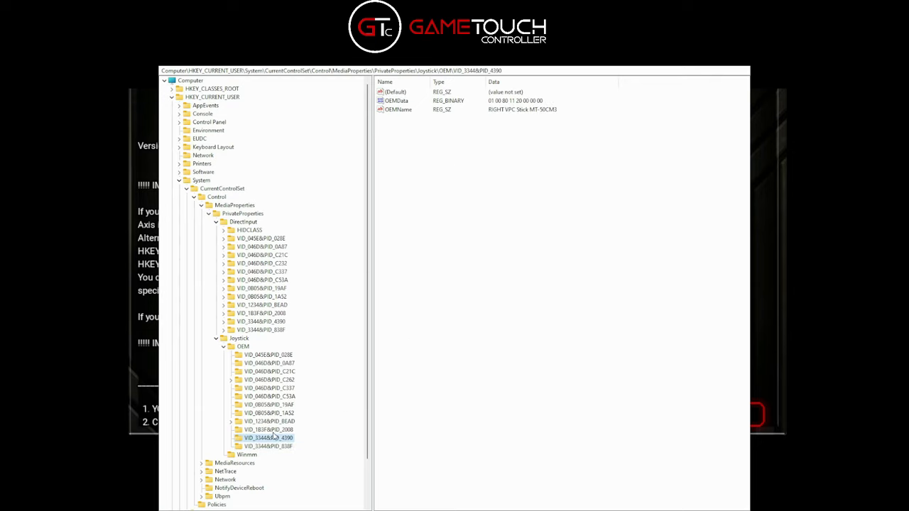
pyautogui.click(277, 430)
pyautogui.click(281, 422)
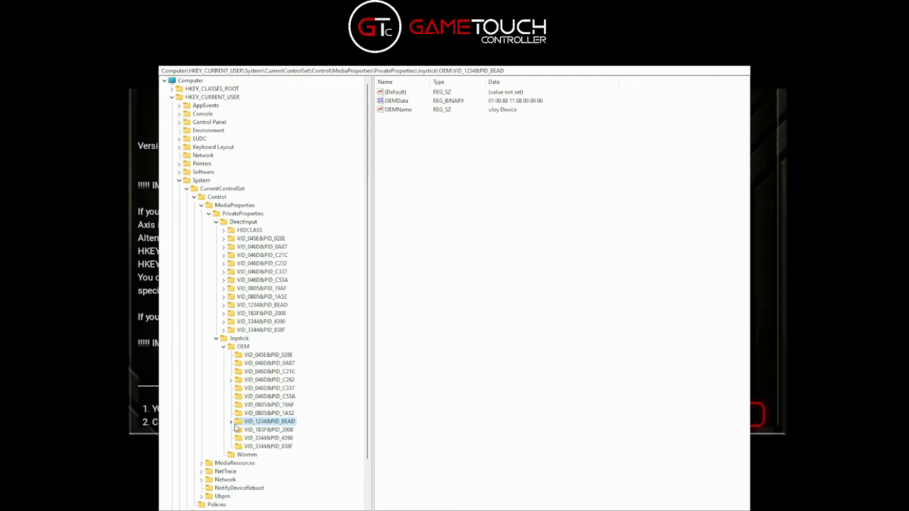
pyautogui.click(279, 306)
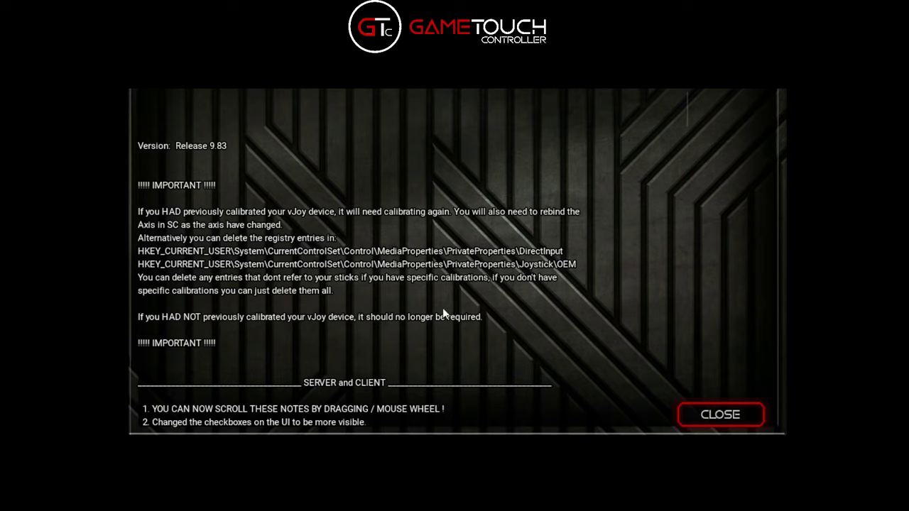
# Scroll through the Release 9.83 notes on vJoy recalibration, Twitch integration and server changes, then back up
pyautogui.scroll(-3, 417, 319)
pyautogui.scroll(4, 412, 319)
pyautogui.scroll(-6, 410, 359)
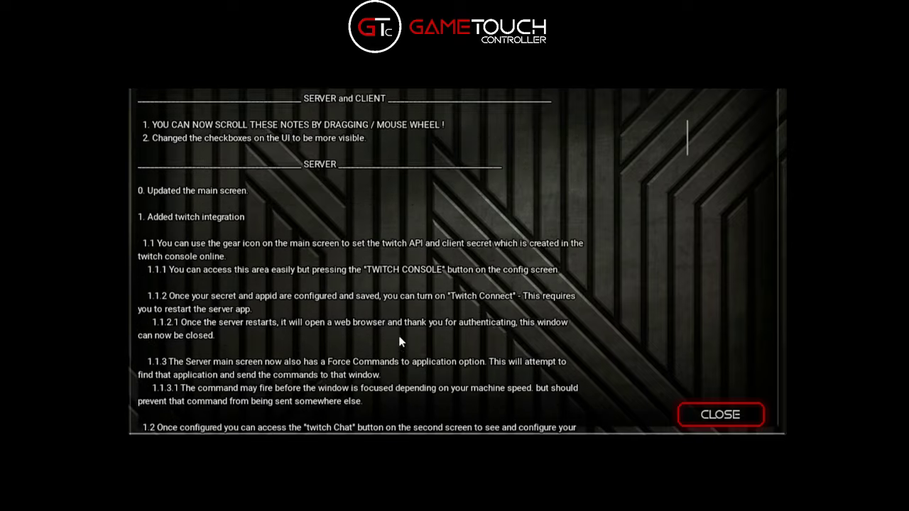
pyautogui.scroll(-10, 405, 316)
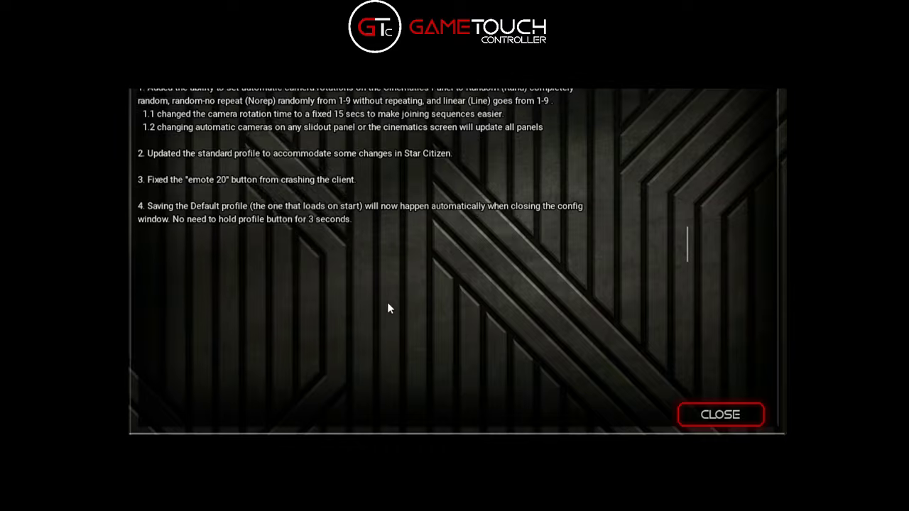
pyautogui.scroll(15, 407, 358)
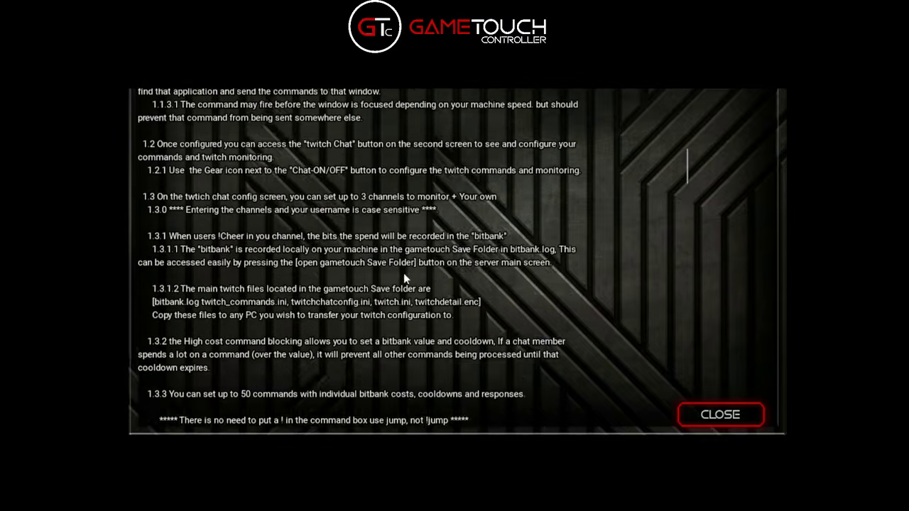
pyautogui.scroll(3, 399, 313)
pyautogui.scroll(-9, 425, 229)
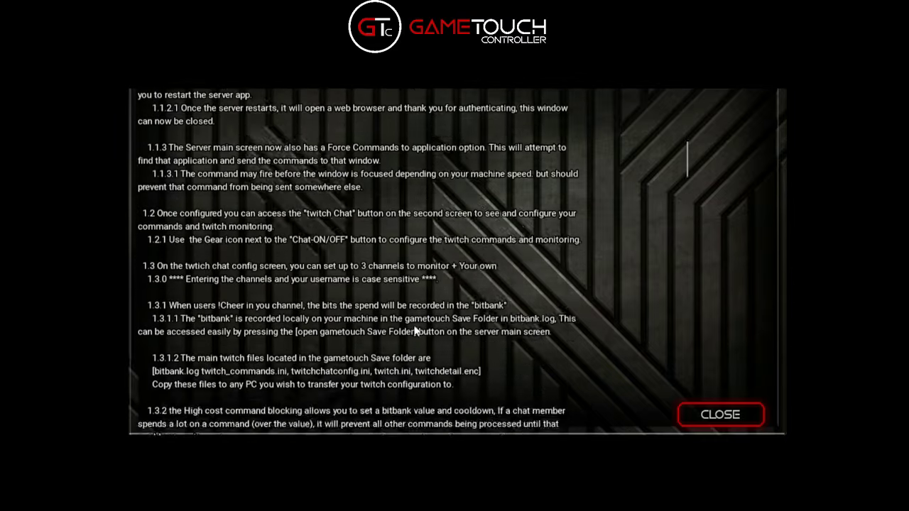
pyautogui.scroll(-4, 425, 236)
pyautogui.scroll(15, 441, 352)
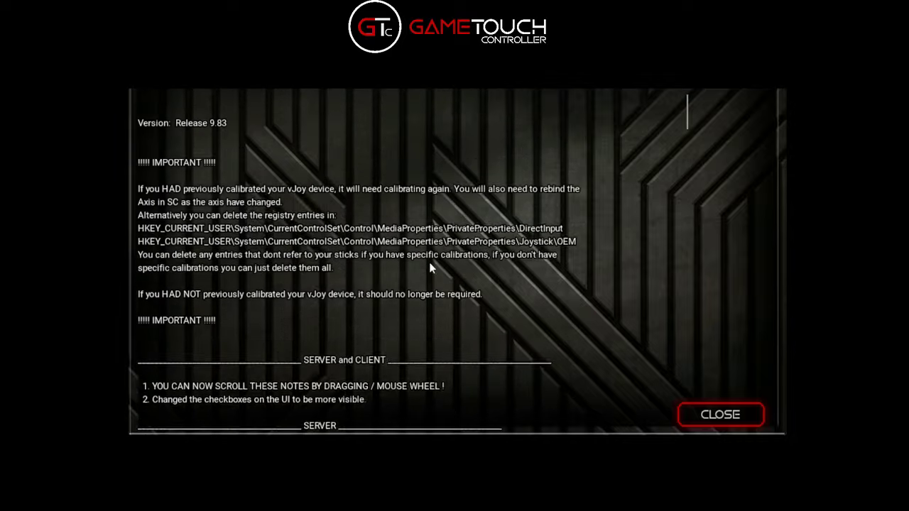
# Close the release notes and mute both button sounds and update alerts
pyautogui.click(719, 415)
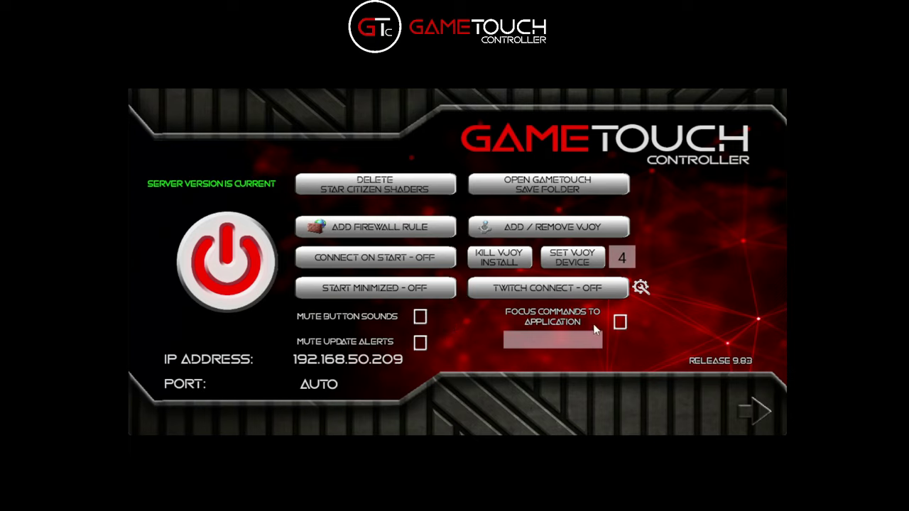
pyautogui.click(420, 318)
pyautogui.click(420, 344)
pyautogui.click(421, 317)
pyautogui.click(420, 341)
# Focus commands to the application 'Star Citizen'
pyautogui.click(620, 324)
pyautogui.click(620, 324)
pyautogui.click(620, 324)
pyautogui.click(620, 323)
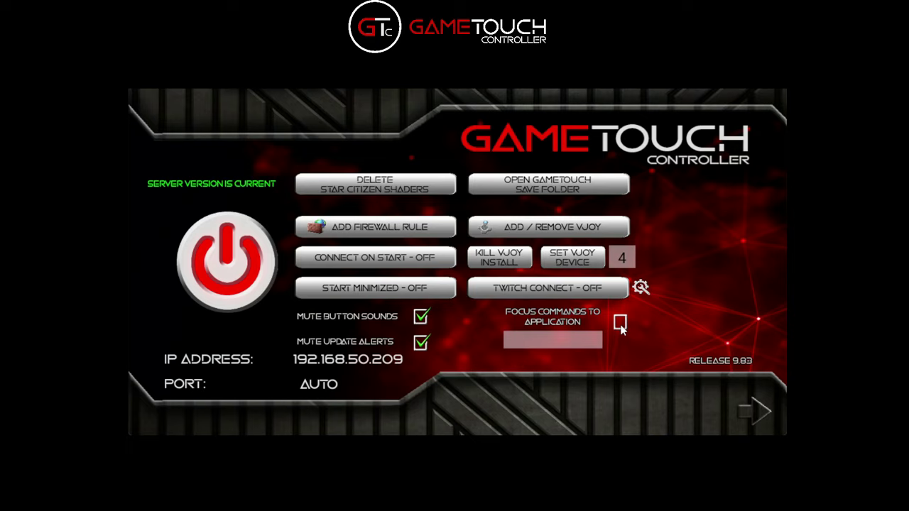
pyautogui.click(556, 347)
pyautogui.write('S')
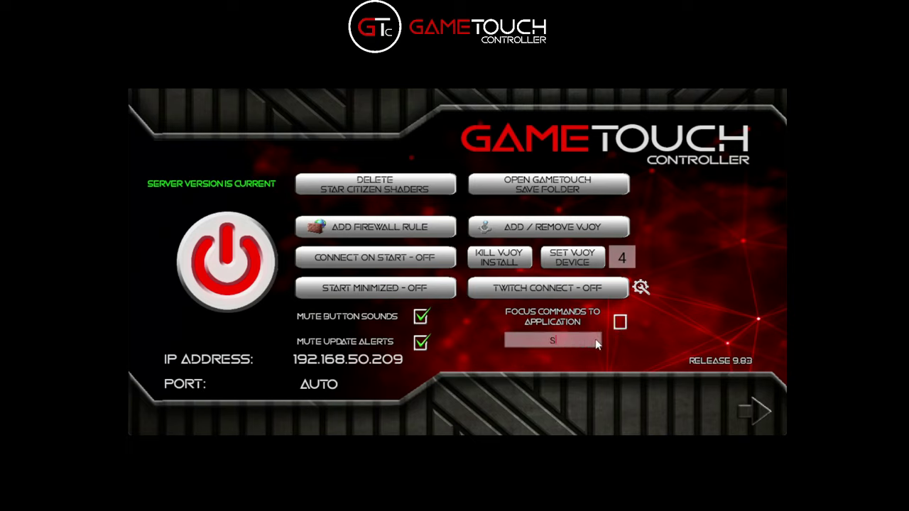
pyautogui.write('tar Citizen')
pyautogui.click(620, 322)
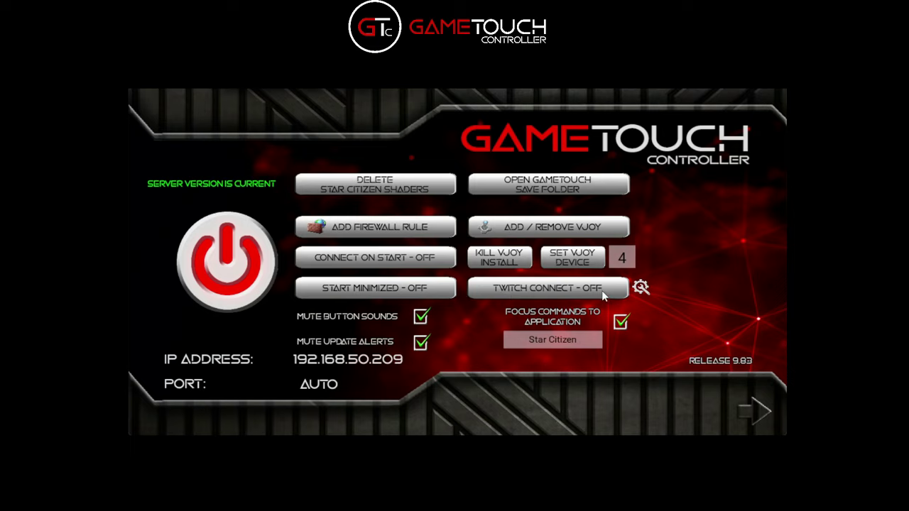
# Open the Twitch client ID and secret settings and launch the Twitch developer console
pyautogui.click(639, 289)
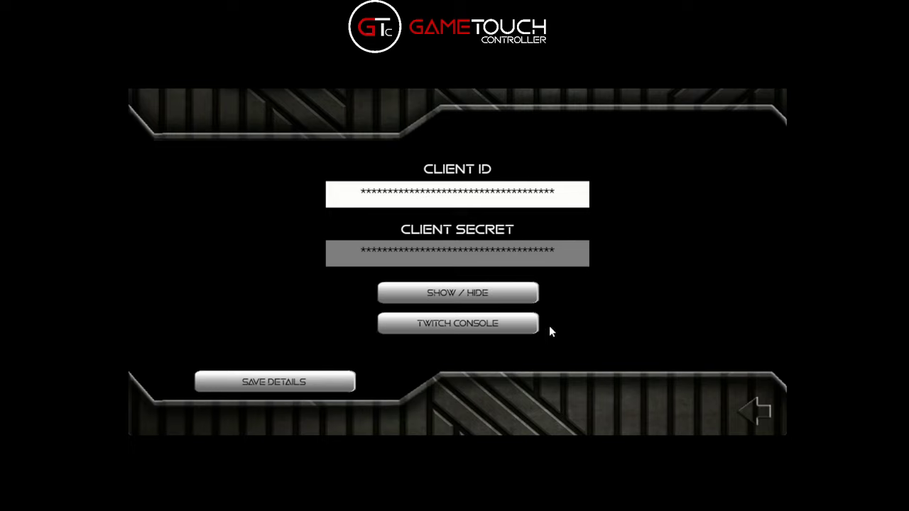
pyautogui.click(455, 325)
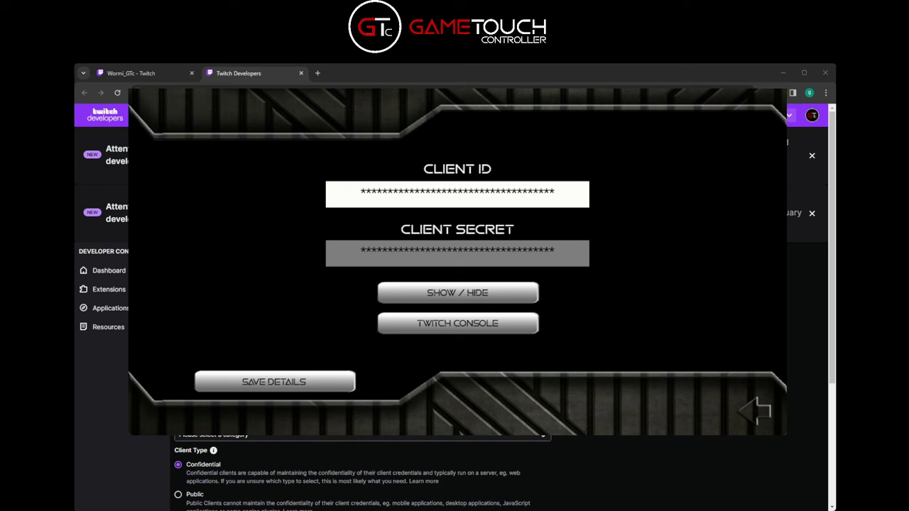
pyautogui.hotkey('alt', 'Tab')
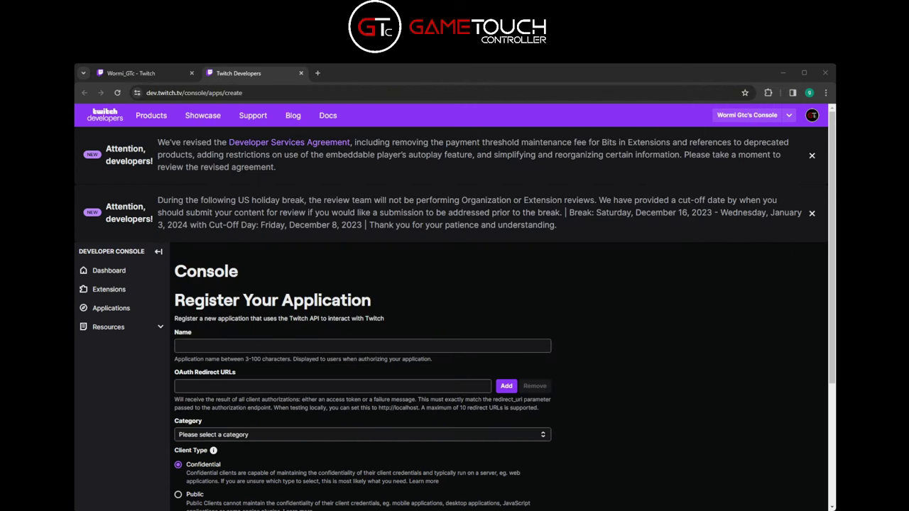
pyautogui.click(458, 369)
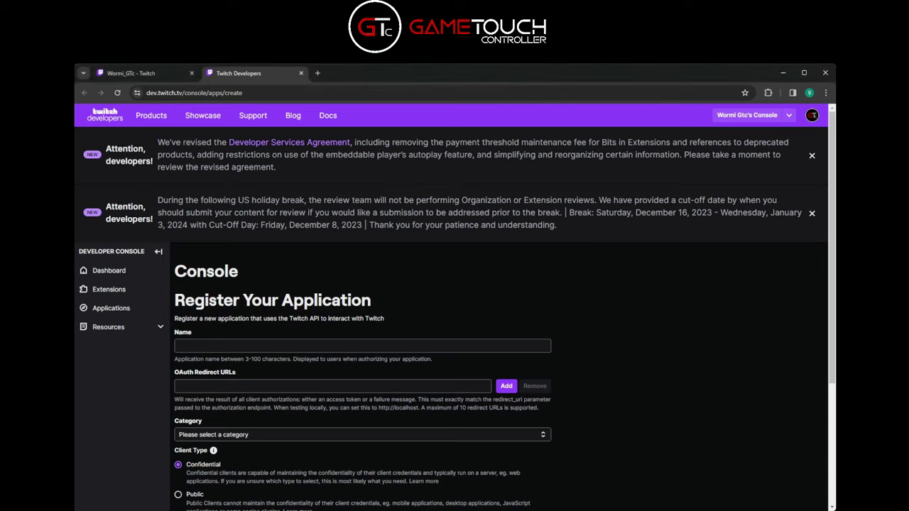
pyautogui.scroll(-2, 239, 341)
pyautogui.click(240, 255)
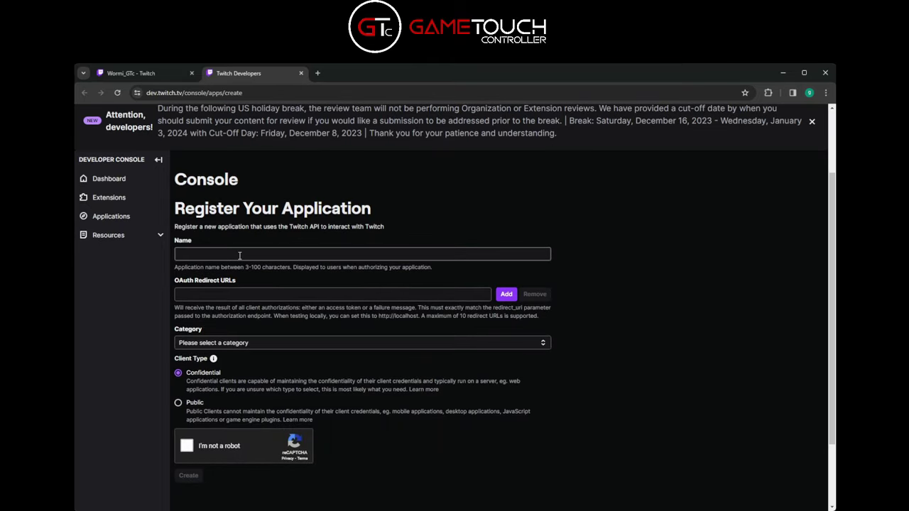
pyautogui.write('Game')
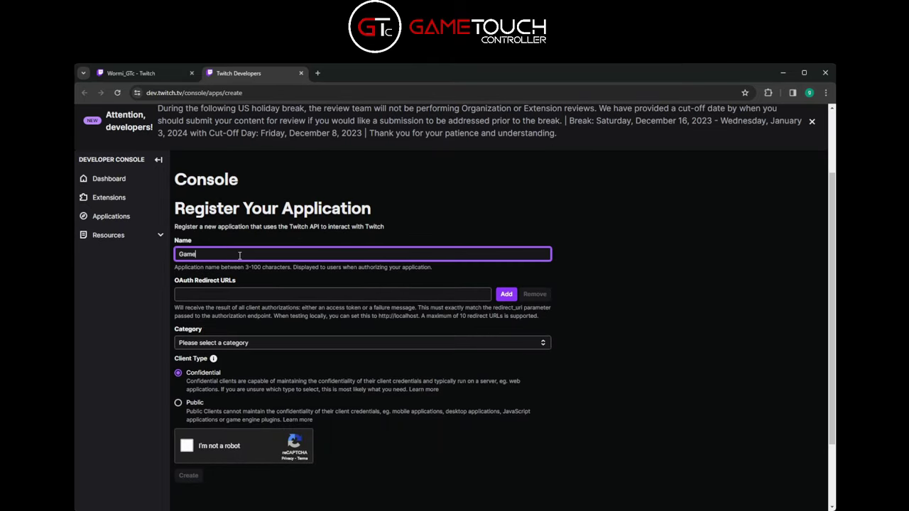
pyautogui.write('Touch Controller')
pyautogui.click(427, 294)
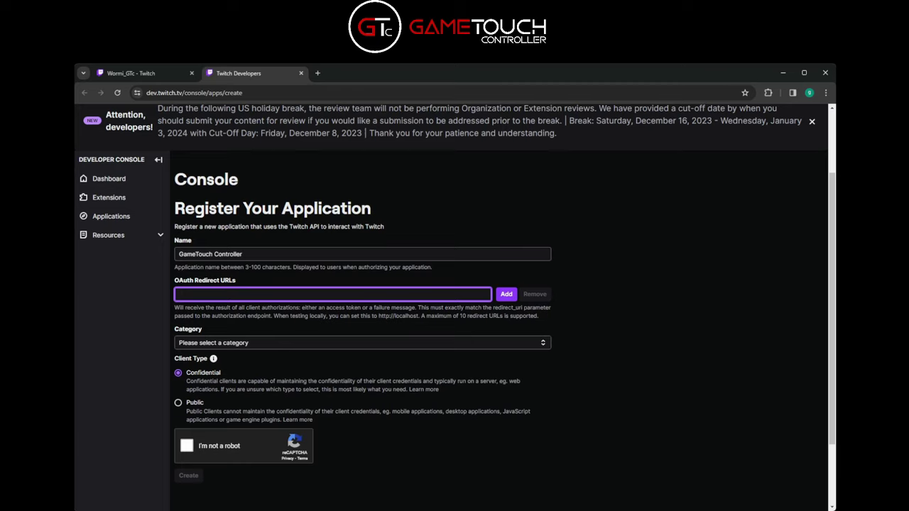
pyautogui.hotkey('alt', 'Tab')
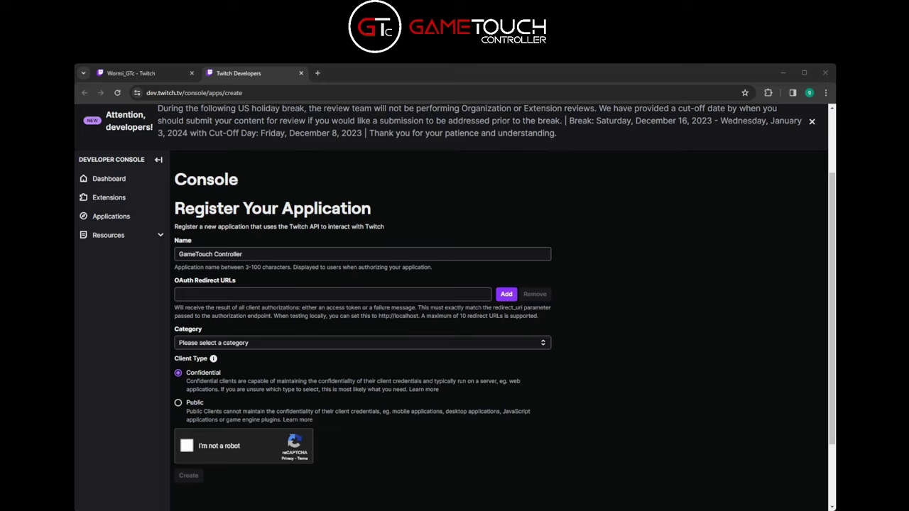
pyautogui.hotkey('alt', 'Tab')
pyautogui.write('http://localhost:17563')
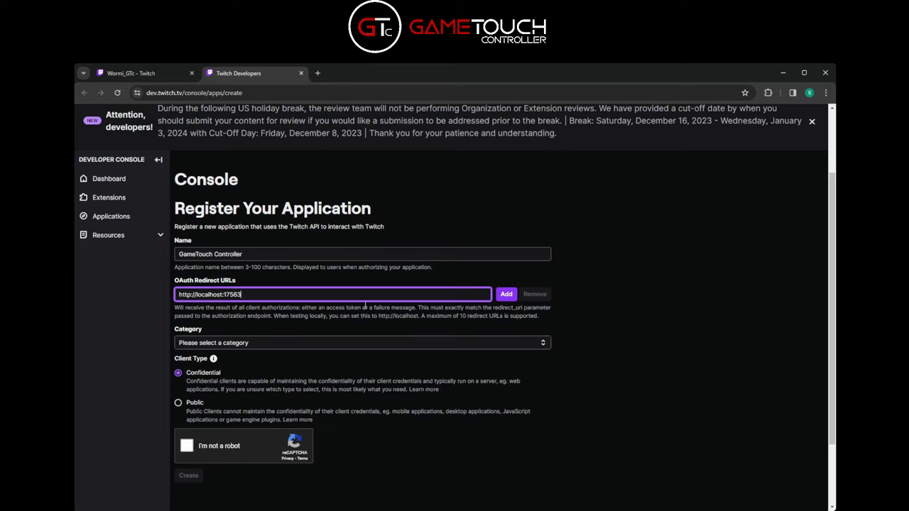
pyautogui.click(507, 294)
# Choose the Application Integration category, pass reCAPTCHA and create the app
pyautogui.scroll(-2, 360, 340)
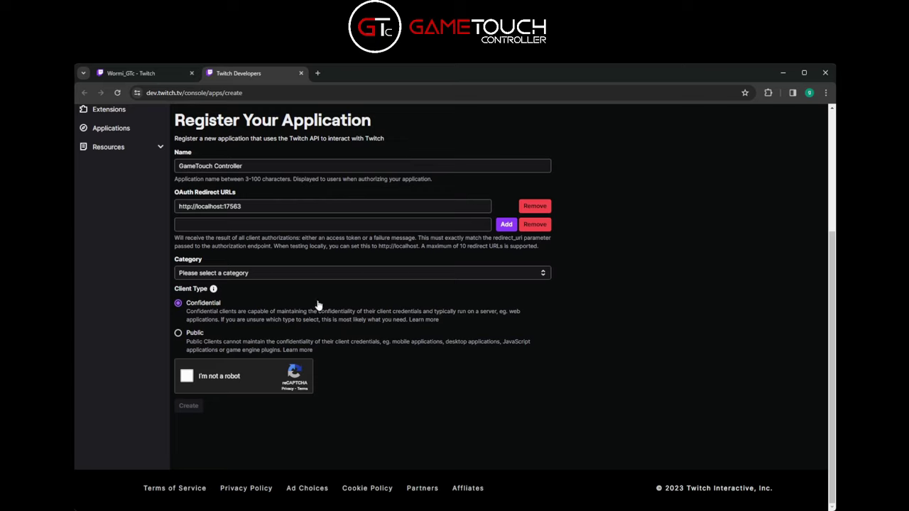
pyautogui.click(297, 278)
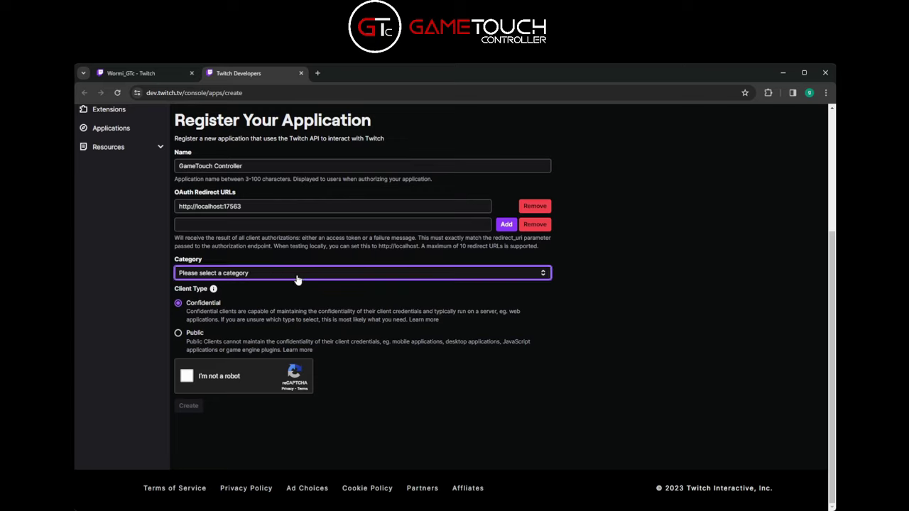
pyautogui.click(213, 314)
pyautogui.click(187, 375)
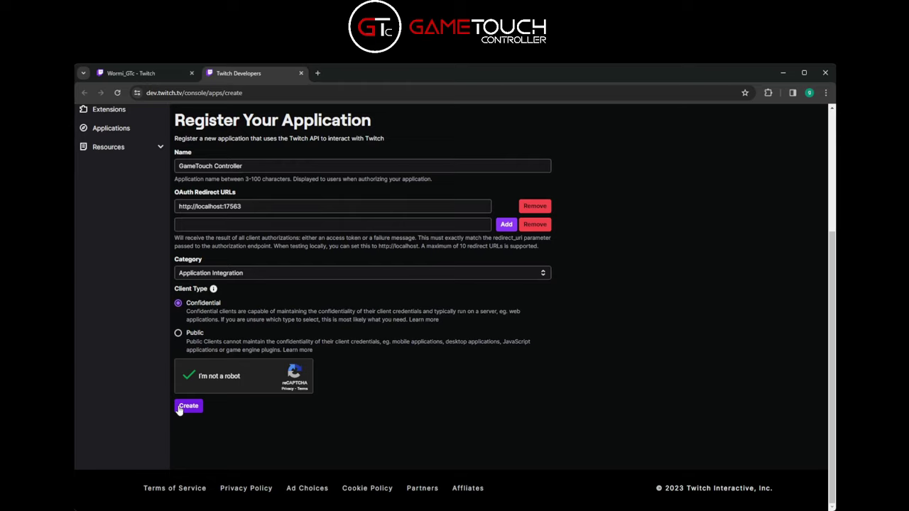
pyautogui.click(188, 407)
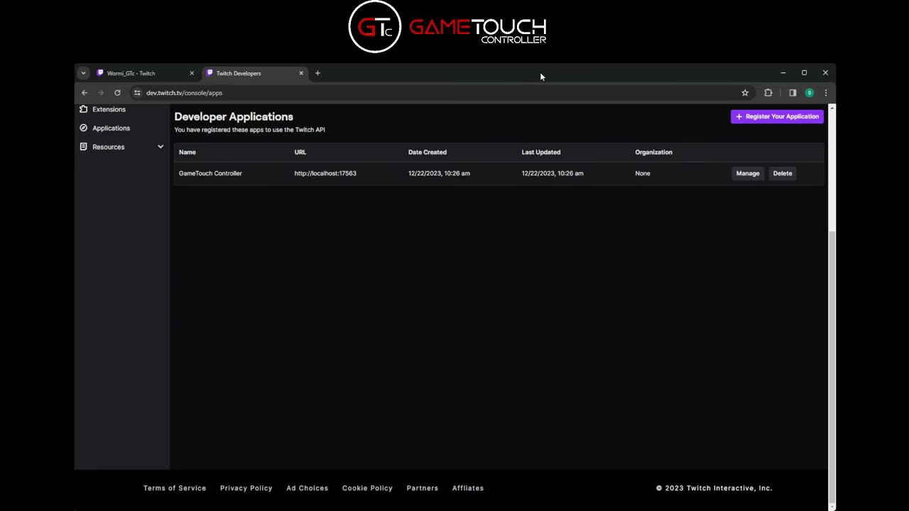
# Open the GameTouch Controller app's management page, add a redirect row and pass reCAPTCHA
pyautogui.click(747, 174)
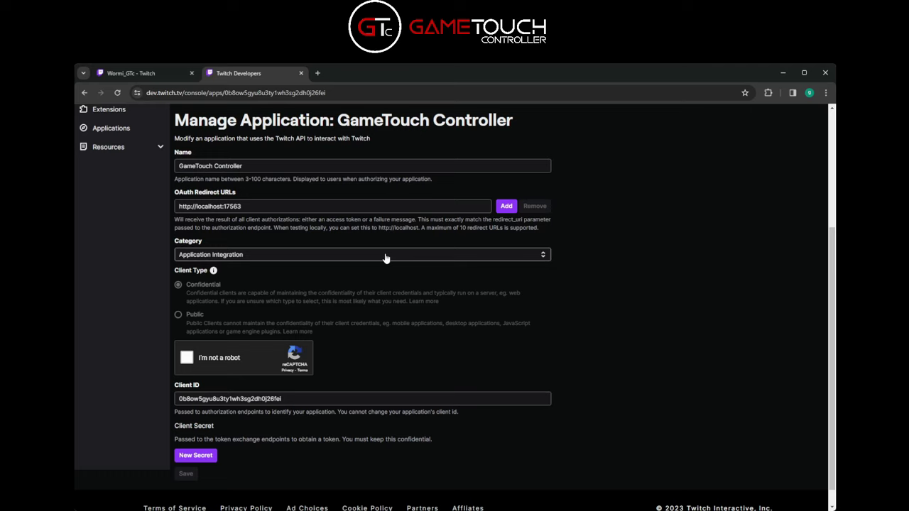
pyautogui.scroll(-1, 386, 258)
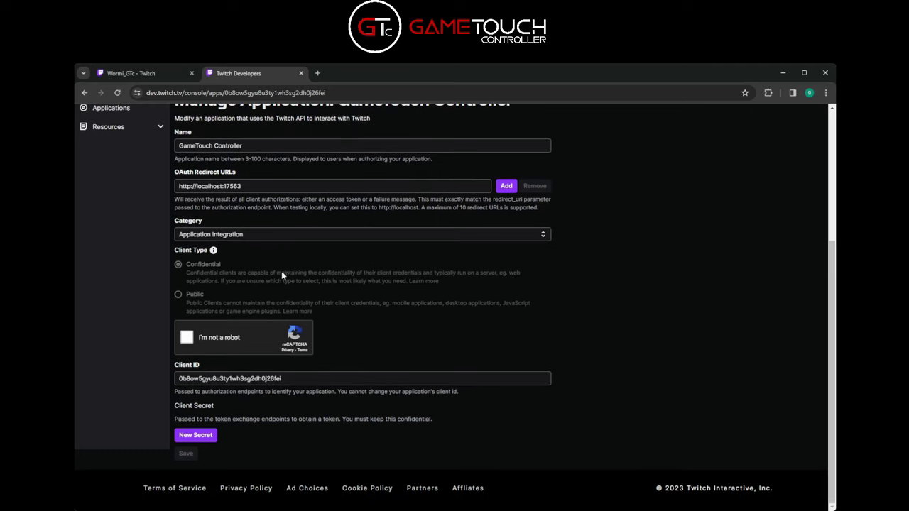
pyautogui.click(506, 187)
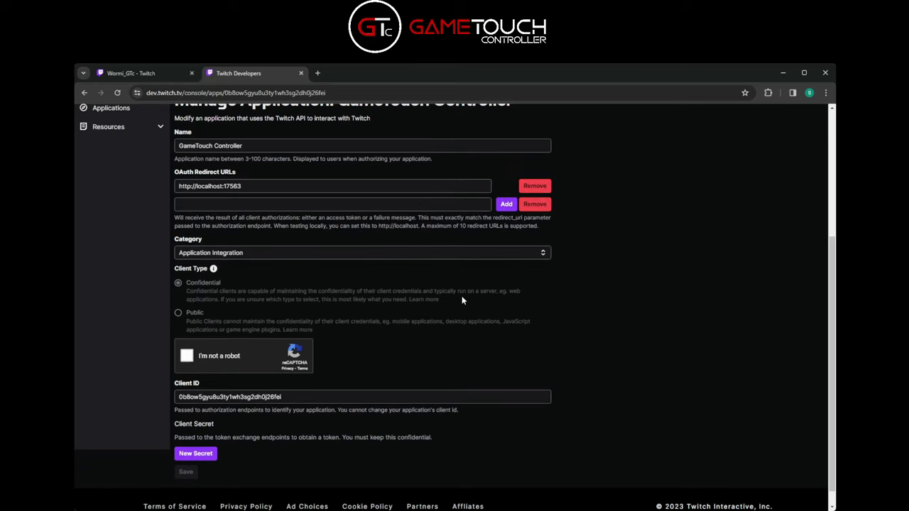
pyautogui.scroll(-1, 319, 383)
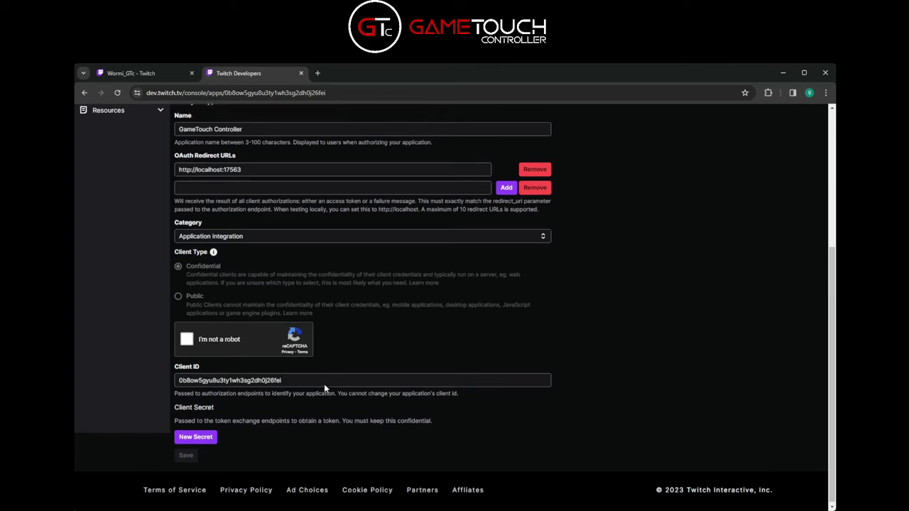
pyautogui.click(187, 337)
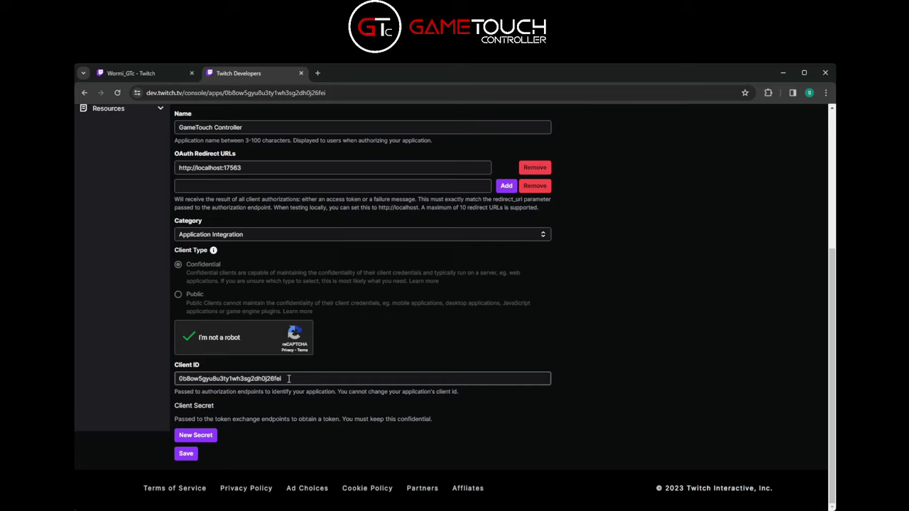
# Copy the app's Client ID into GameTouch Controller's Client ID field
pyautogui.doubleClick(289, 378)
pyautogui.hotkey('ctrl', 'c')
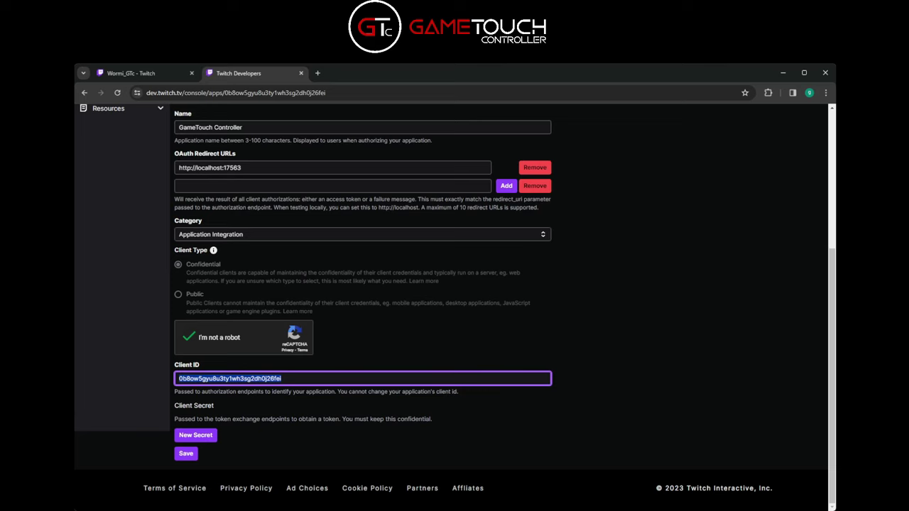
pyautogui.click(781, 73)
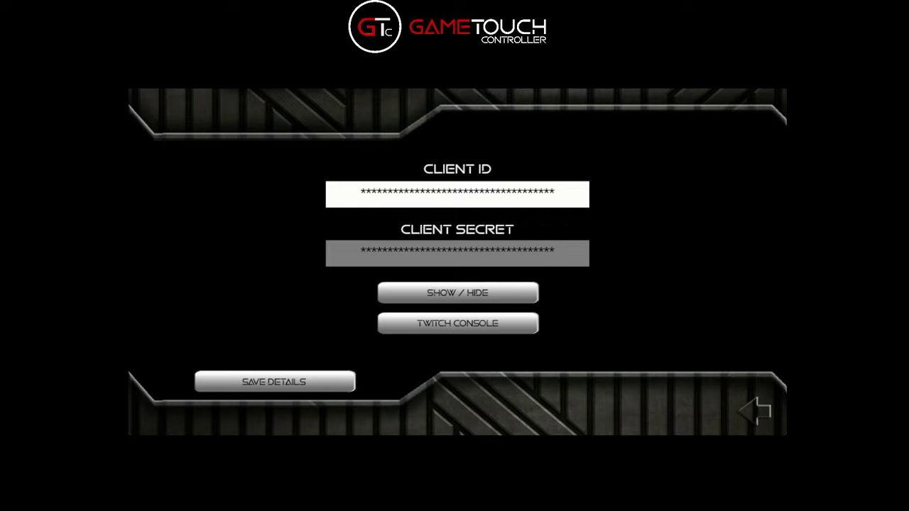
pyautogui.doubleClick(444, 195)
pyautogui.hotkey('ctrl', 'v')
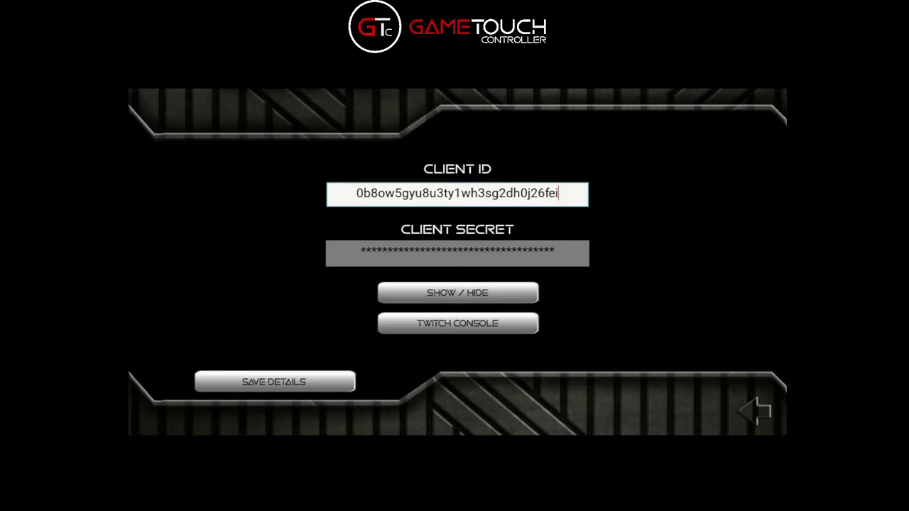
# Generate a new client secret in the Twitch console and select it for copying
pyautogui.hotkey('alt', 'Tab')
pyautogui.click(200, 438)
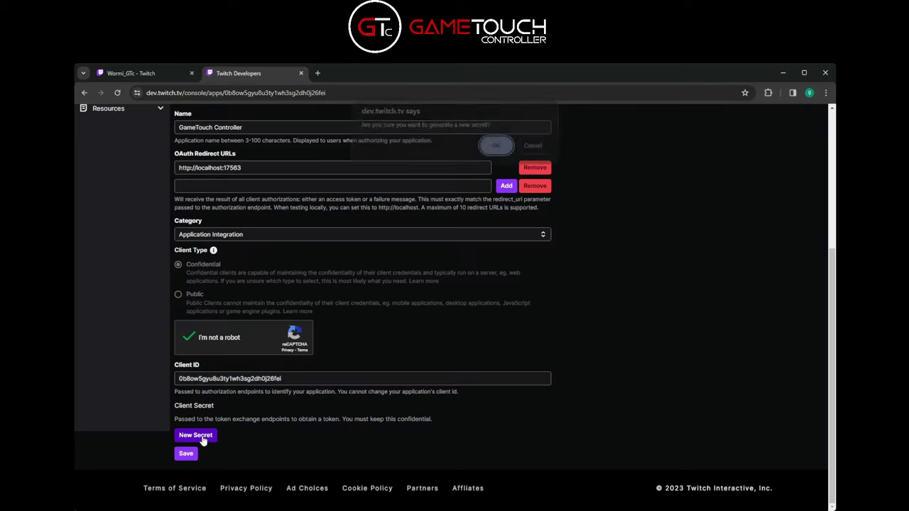
pyautogui.click(495, 153)
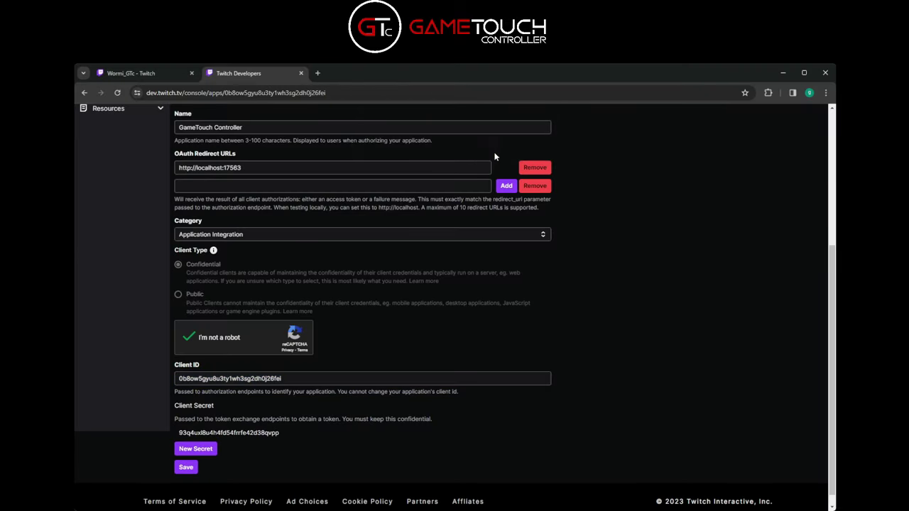
pyautogui.moveTo(278, 438); pyautogui.dragTo(167, 431)
pyautogui.click(168, 431)
pyautogui.moveTo(281, 434); pyautogui.dragTo(179, 435)
pyautogui.hotkey('ctrl', 'c')
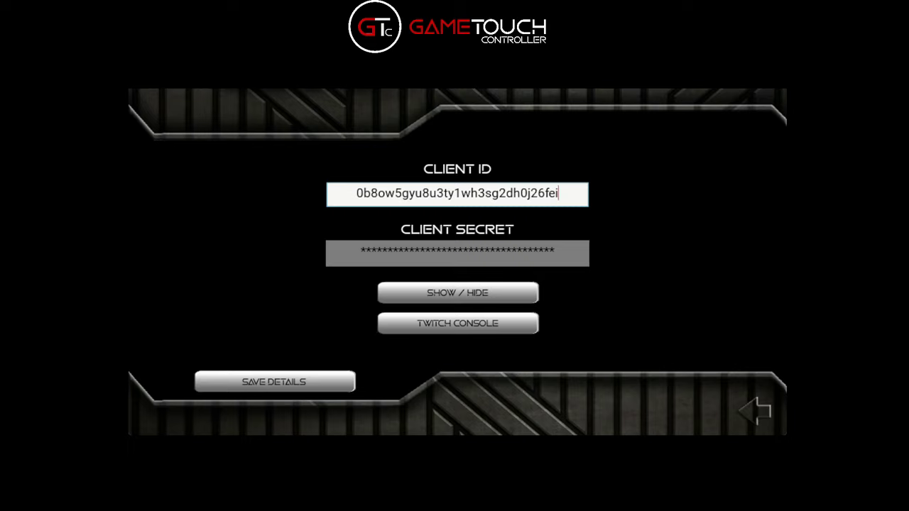
# Paste the new secret into Client Secret, save the details and go back to the main screen
pyautogui.doubleClick(471, 250)
pyautogui.hotkey('ctrl', 'v')
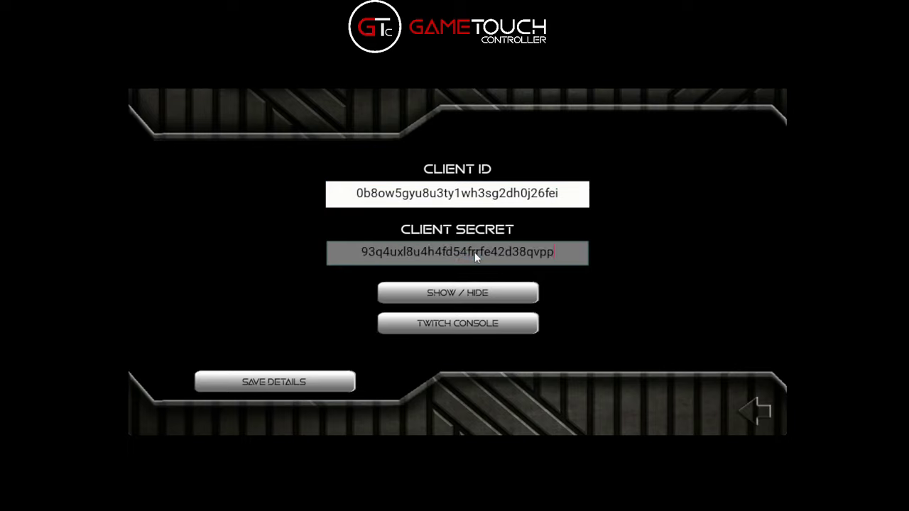
pyautogui.click(284, 382)
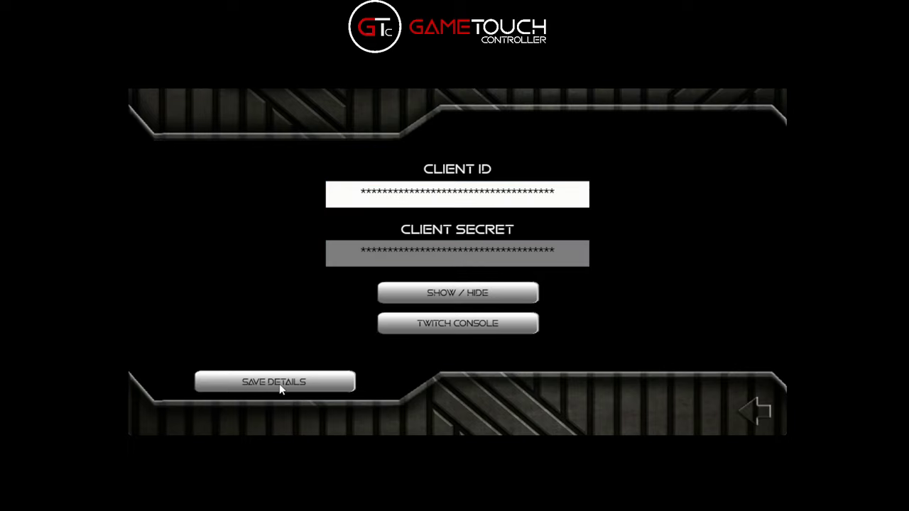
pyautogui.click(753, 412)
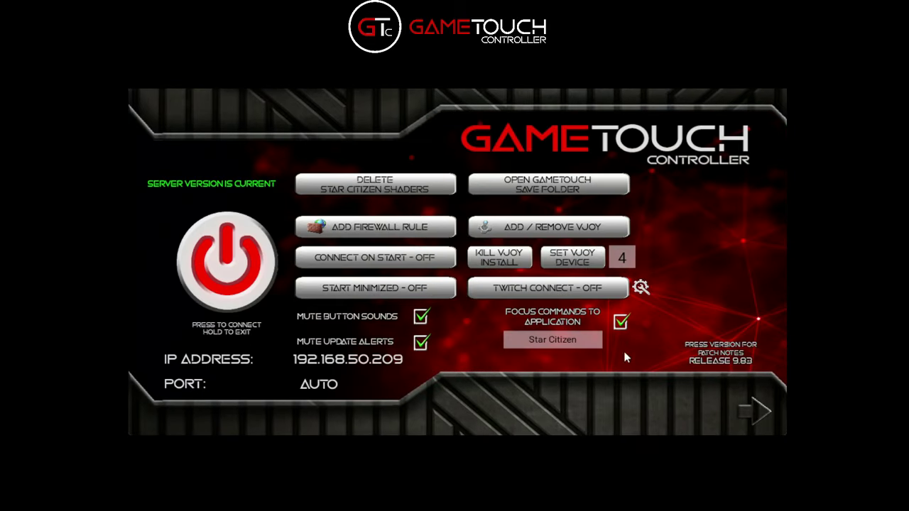
# Switch Twitch Connect on and close GameTouch Controller so it restarts
pyautogui.click(552, 291)
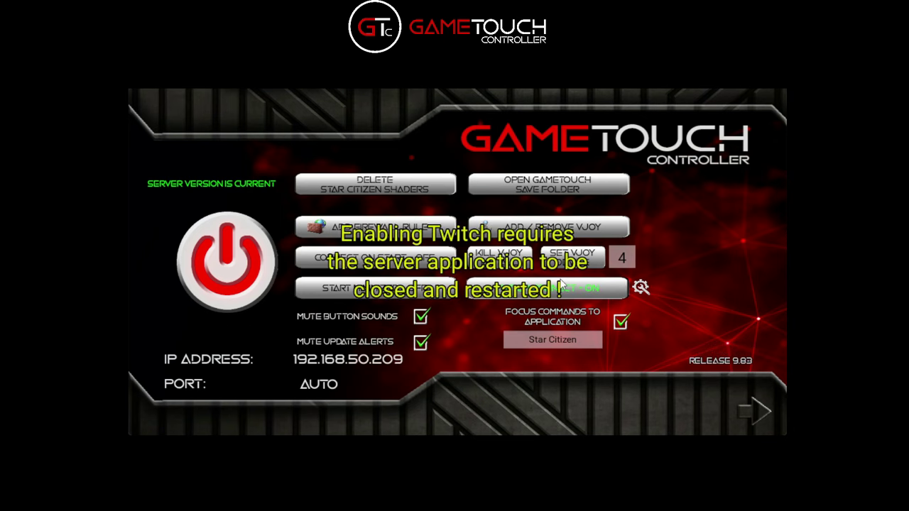
pyautogui.click(774, 91)
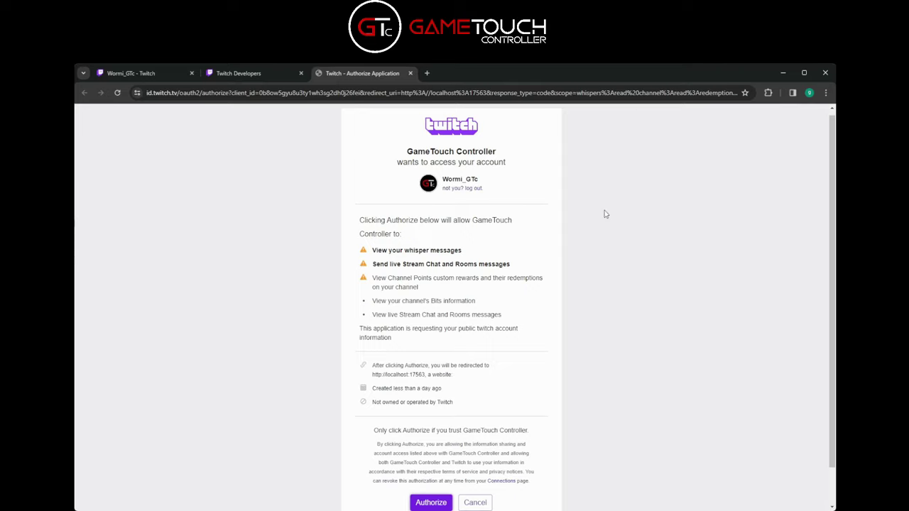
# Authorize GameTouch Controller on Twitch, close the Developers and confirmation tabs, and minimize Chrome
pyautogui.scroll(-1, 459, 295)
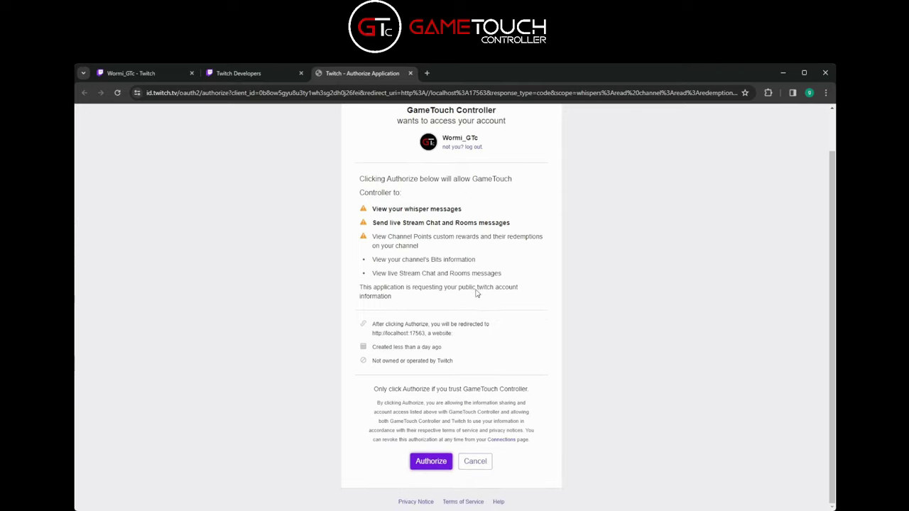
pyautogui.click(428, 461)
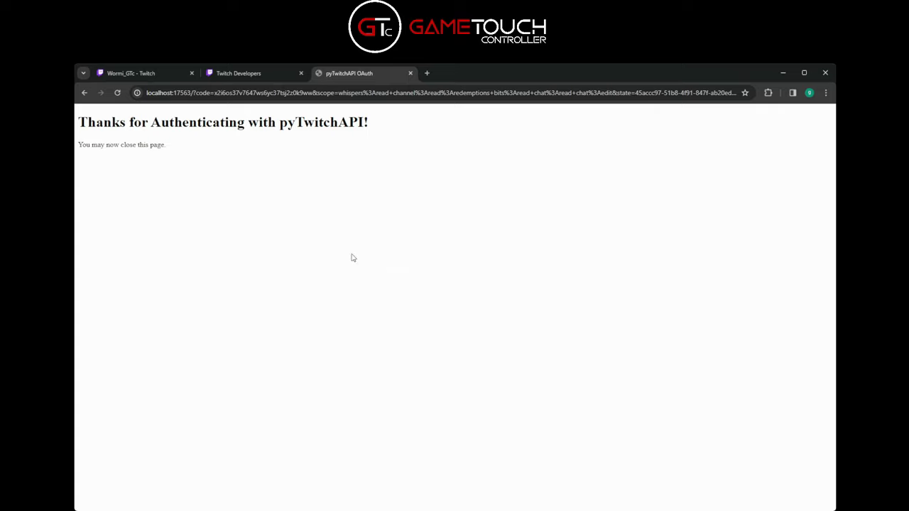
pyautogui.click(249, 76)
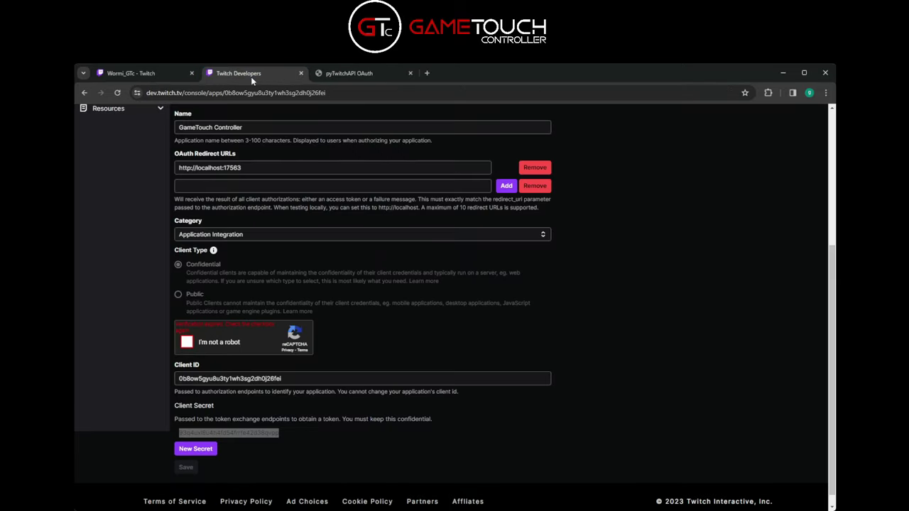
pyautogui.click(156, 76)
pyautogui.click(218, 74)
pyautogui.click(301, 73)
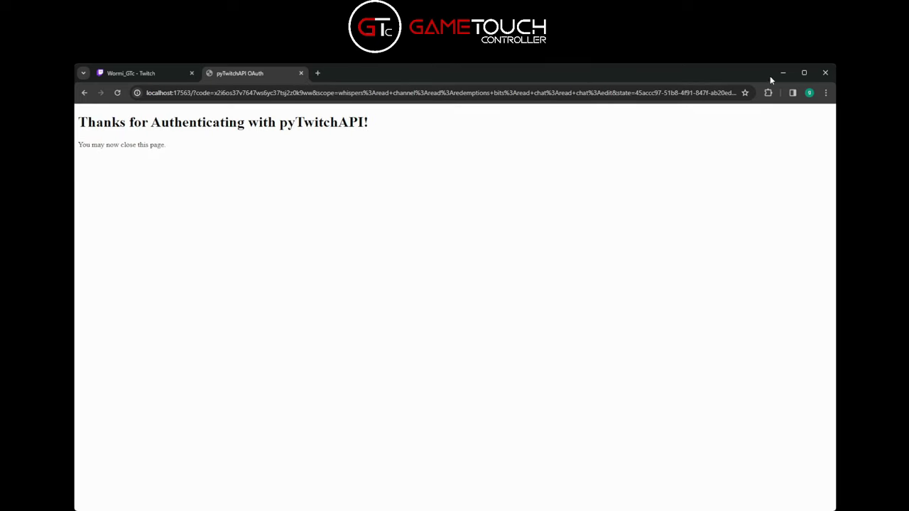
pyautogui.click(301, 73)
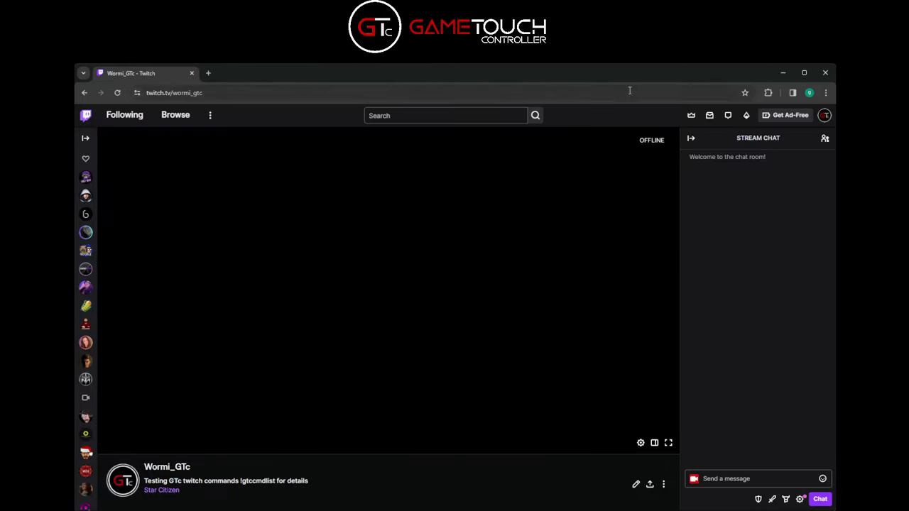
pyautogui.click(782, 74)
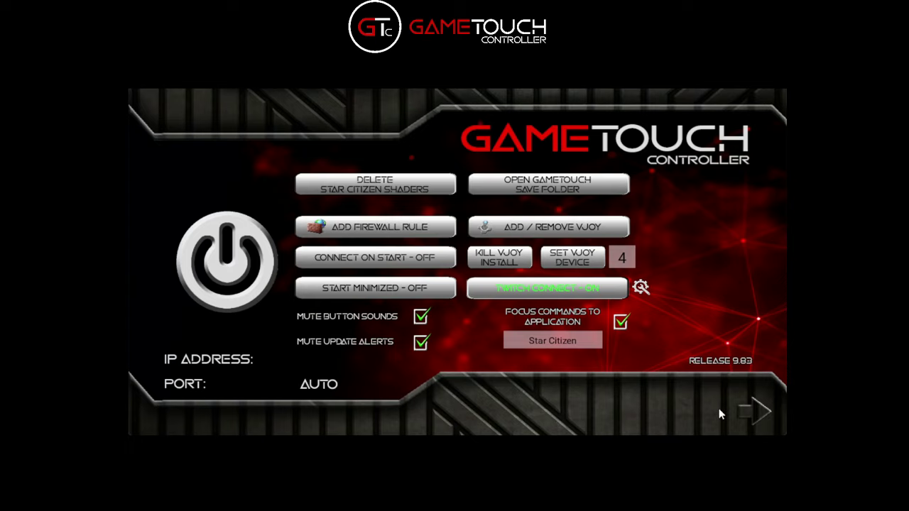
# Go to the controller's next page and open the Twitch chat screen
pyautogui.click(749, 415)
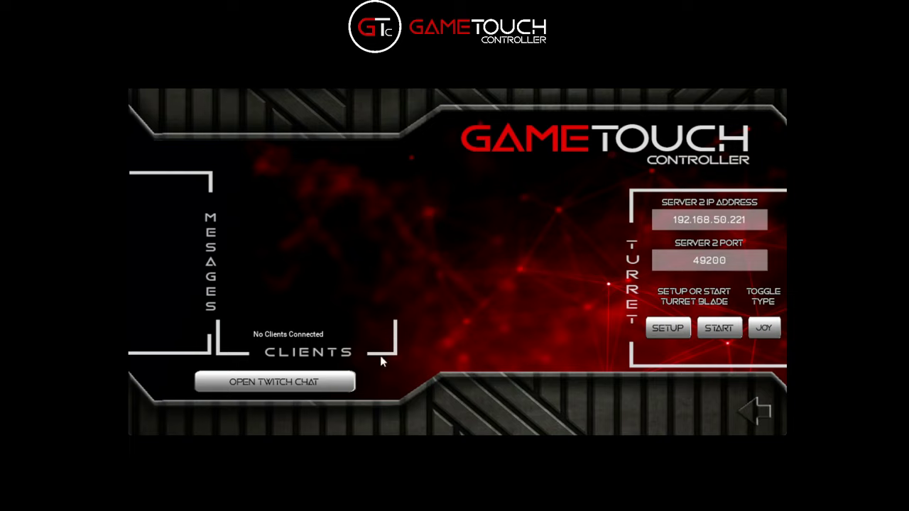
pyautogui.click(272, 384)
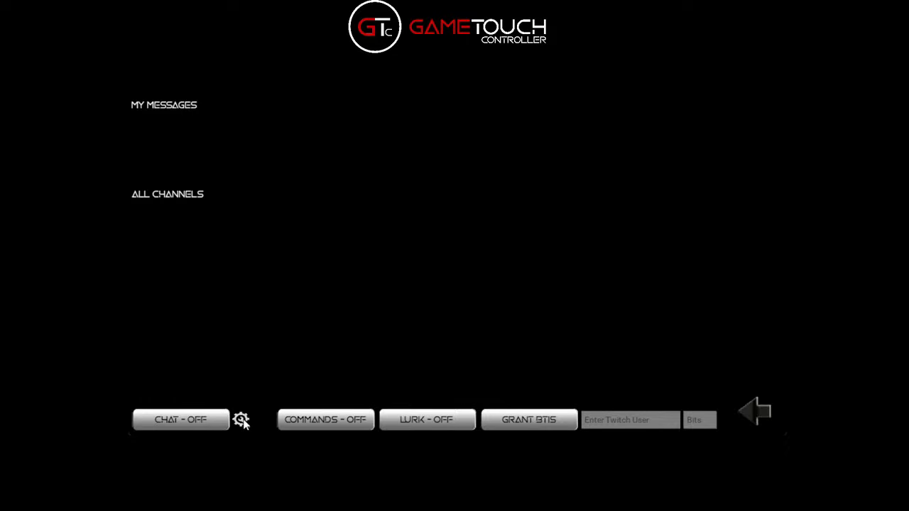
# Open the Twitch command configuration panel and scroll to the !SCM and !Miss rows
pyautogui.click(241, 419)
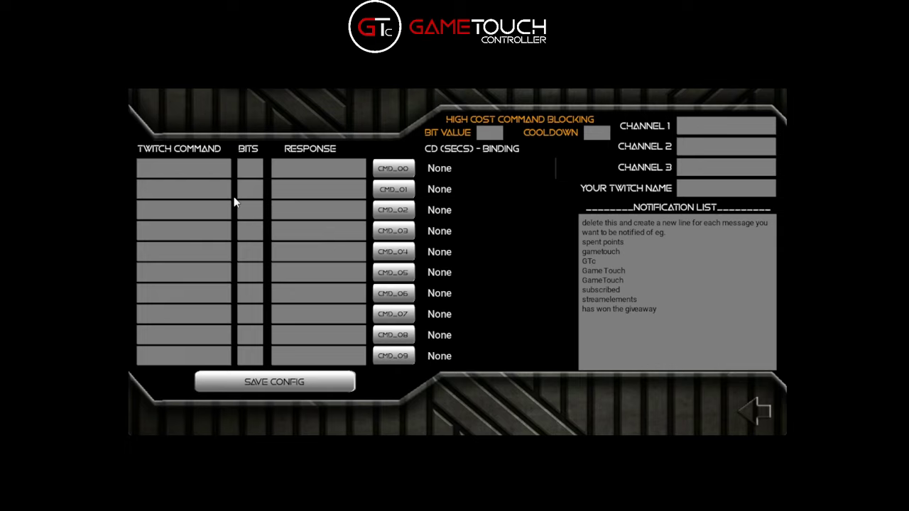
pyautogui.scroll(-5, 236, 243)
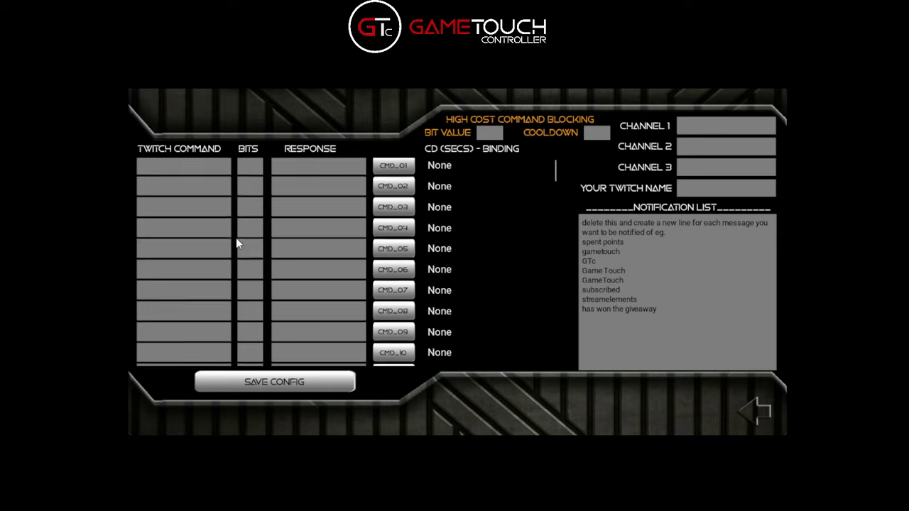
pyautogui.scroll(-20, 235, 243)
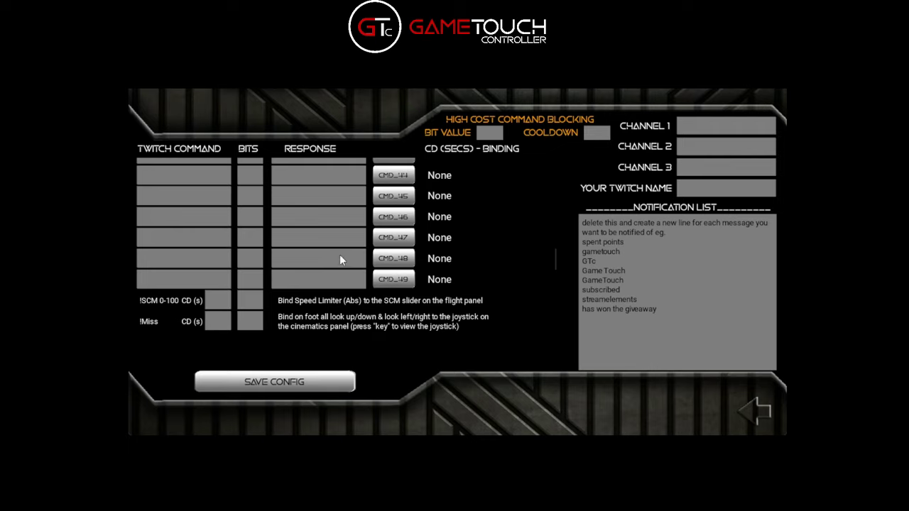
pyautogui.scroll(15, 241, 261)
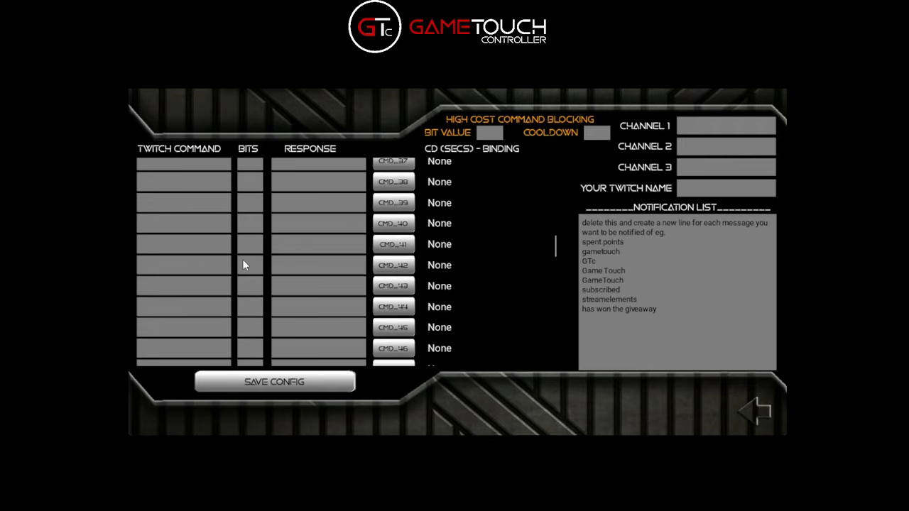
pyautogui.scroll(-9, 527, 240)
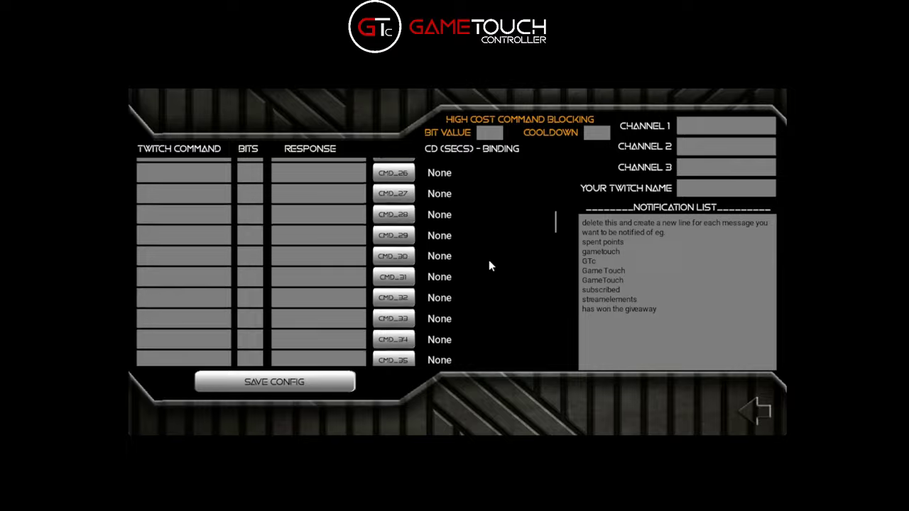
pyautogui.scroll(9, 487, 213)
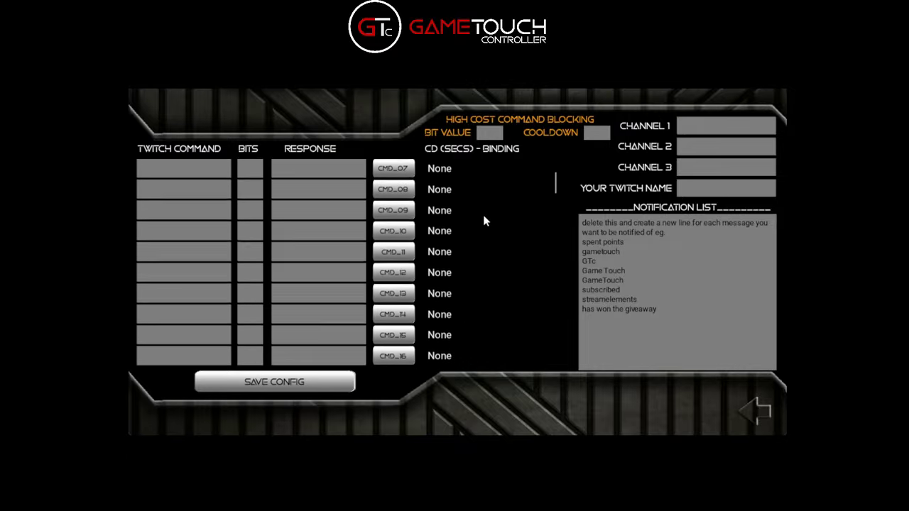
pyautogui.scroll(-15, 494, 284)
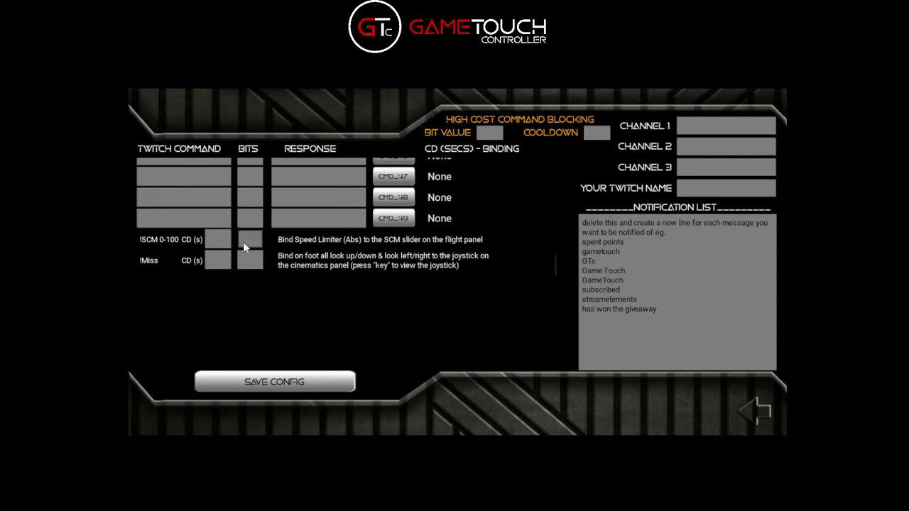
# Set the !SCM command's bits and cooldown to 0 and save the config
pyautogui.click(244, 262)
pyautogui.click(217, 267)
pyautogui.click(274, 383)
pyautogui.scroll(-1, 468, 251)
pyautogui.scroll(10, 519, 265)
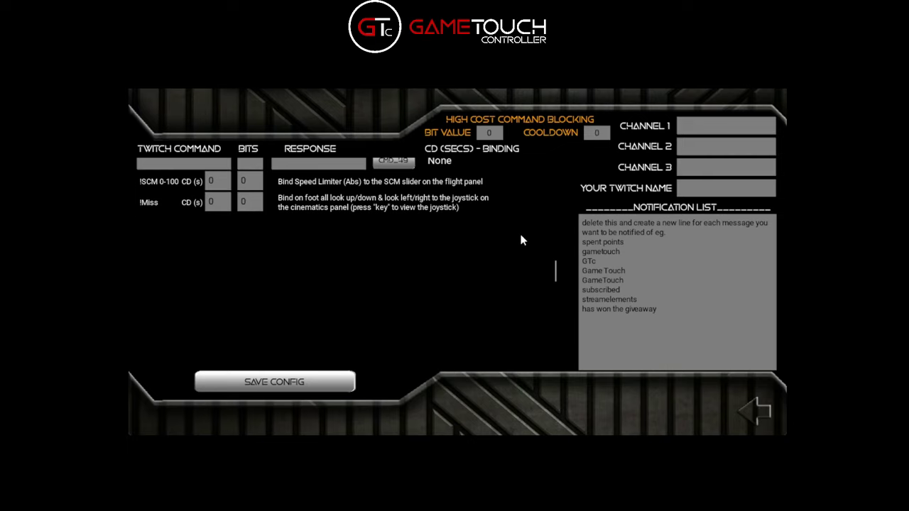
pyautogui.scroll(5, 522, 224)
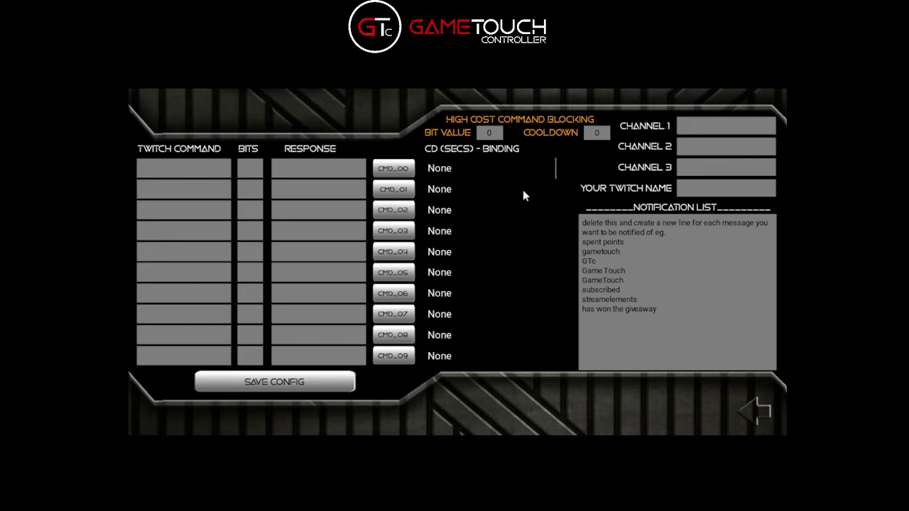
pyautogui.scroll(-5, 517, 197)
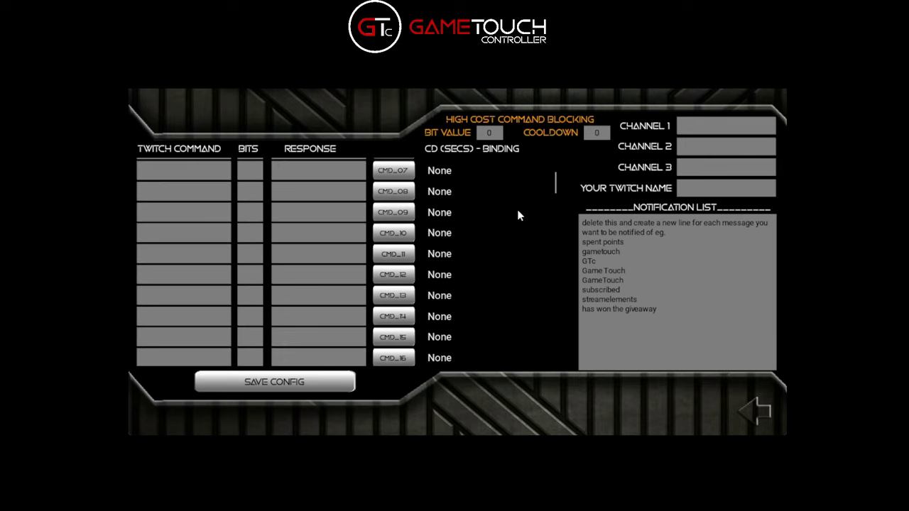
pyautogui.scroll(5, 525, 208)
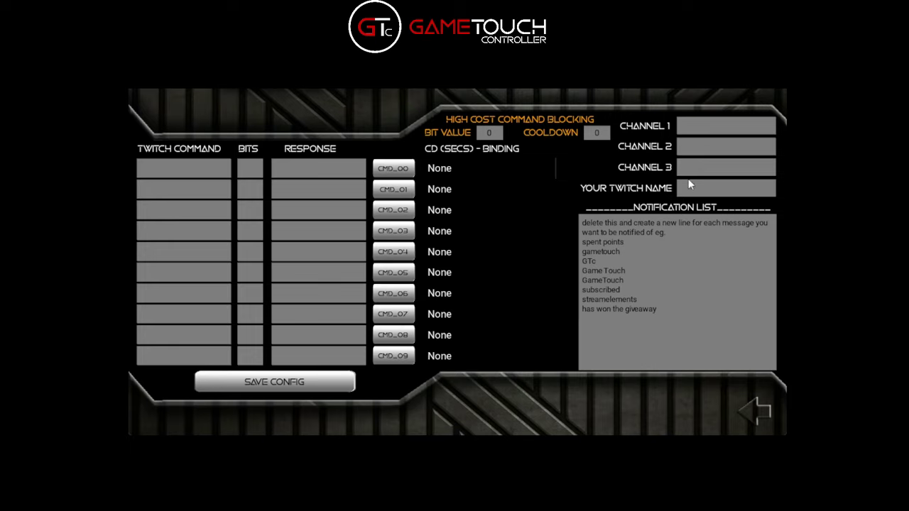
# Enter your Twitch username and the first channel to join in Channel 1
pyautogui.click(686, 189)
pyautogui.write('Wormi_GTc')
pyautogui.click(689, 128)
pyautogui.write('Mr_King_ChAoS')
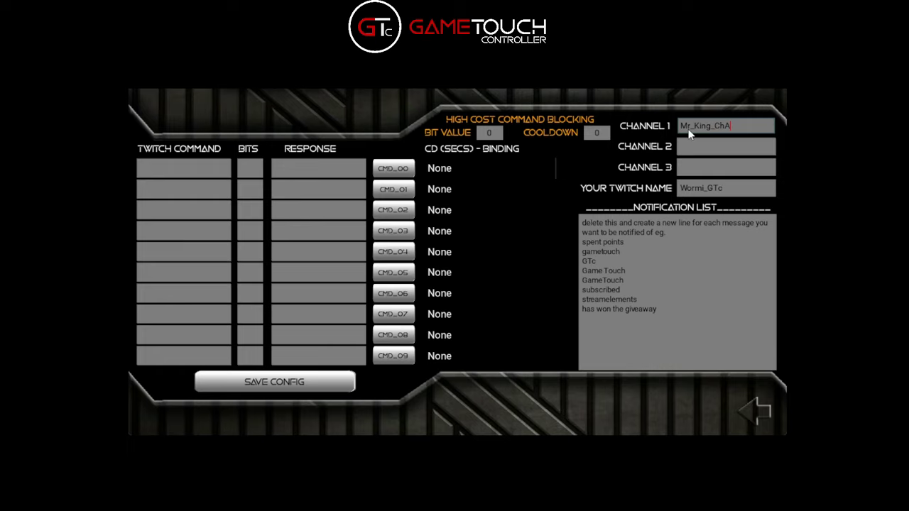
pyautogui.click(719, 149)
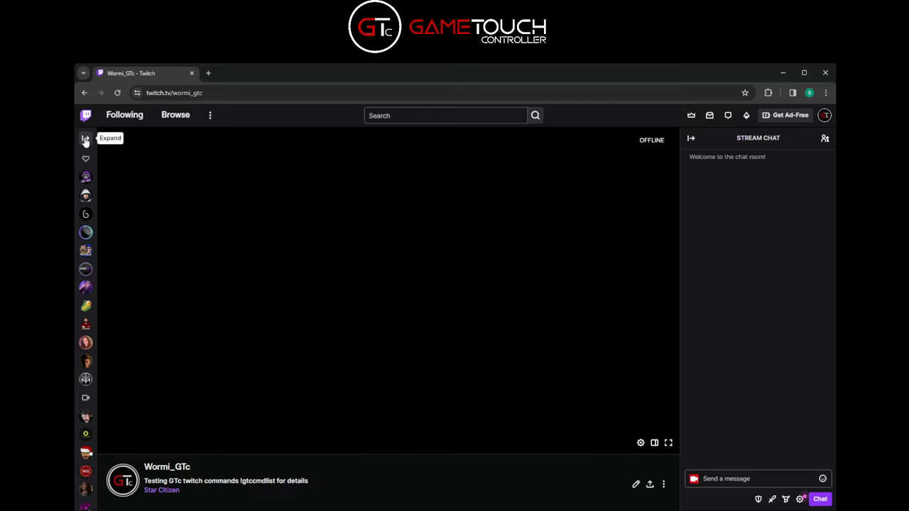
# Expand Twitch's followed-channels sidebar to look for another channel
pyautogui.click(85, 140)
pyautogui.scroll(-2, 159, 390)
pyautogui.scroll(2, 159, 390)
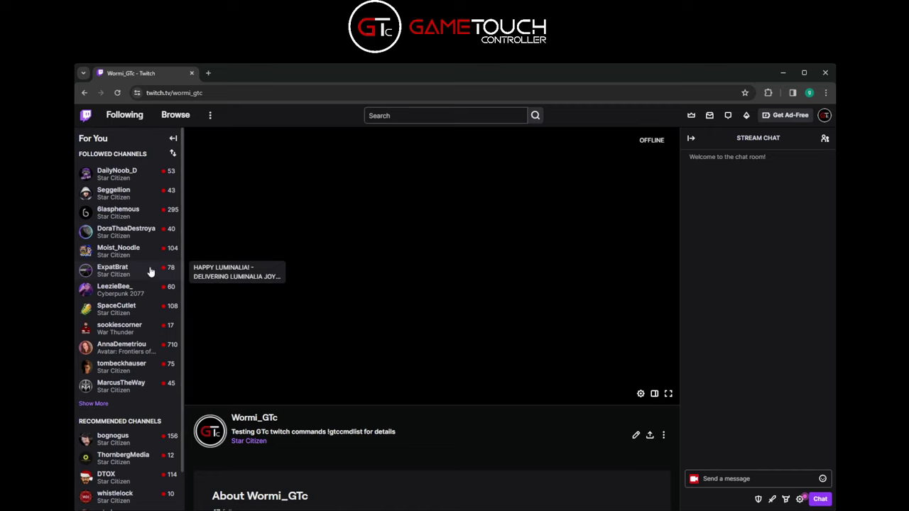
# Enter a followed streamer's channel as Channel 2, save the config, and return to chat
pyautogui.click(782, 74)
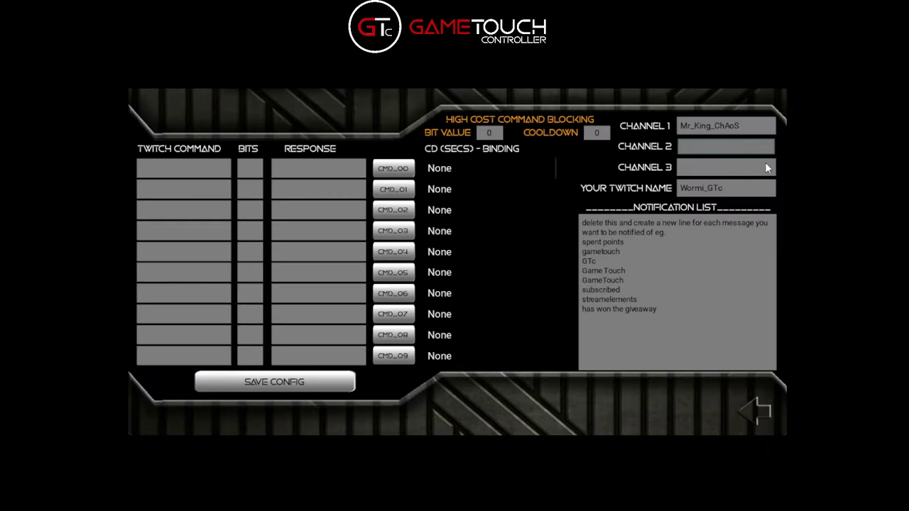
pyautogui.click(696, 148)
pyautogui.write('6lasphemous')
pyautogui.click(279, 389)
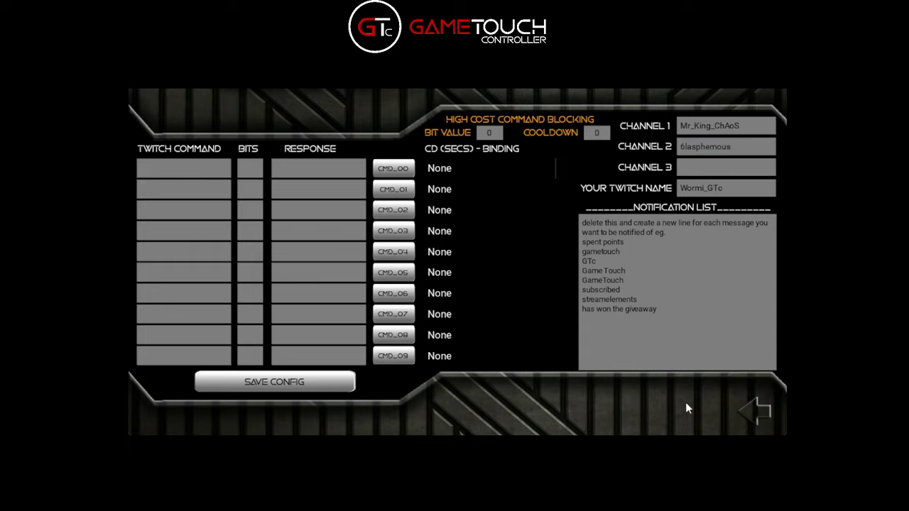
pyautogui.click(747, 416)
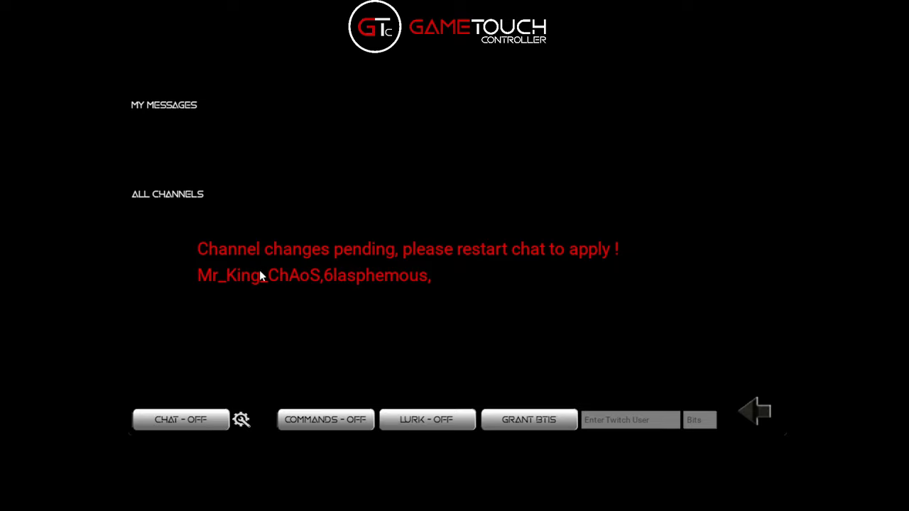
# Switch the chat button from CHAT - OFF to CHAT - ON
pyautogui.click(188, 424)
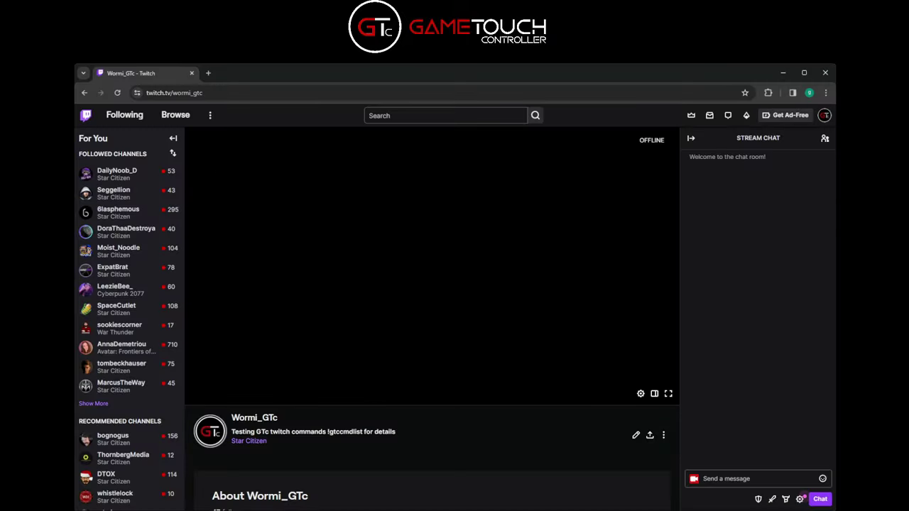
# Send the message 'test' in your own Twitch chat
pyautogui.click(739, 480)
pyautogui.write('test')
pyautogui.press('Return')
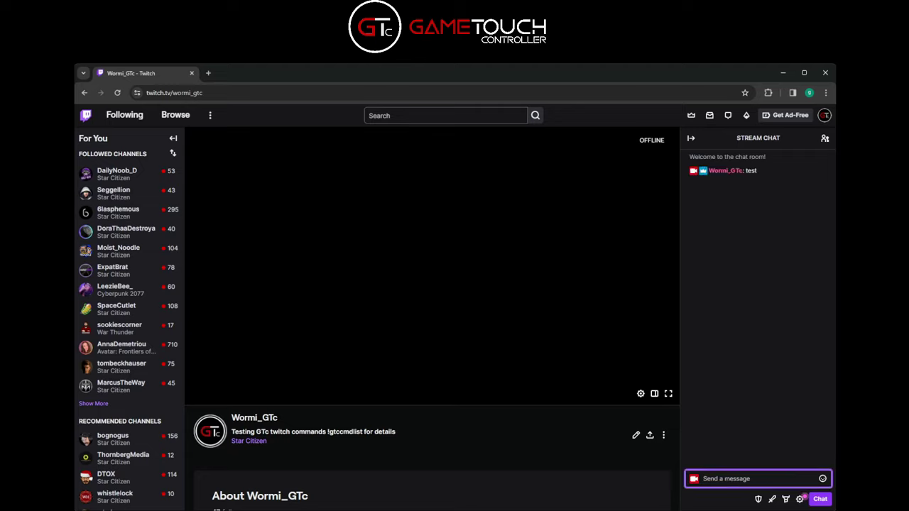
pyautogui.hotkey('alt', 'Tab')
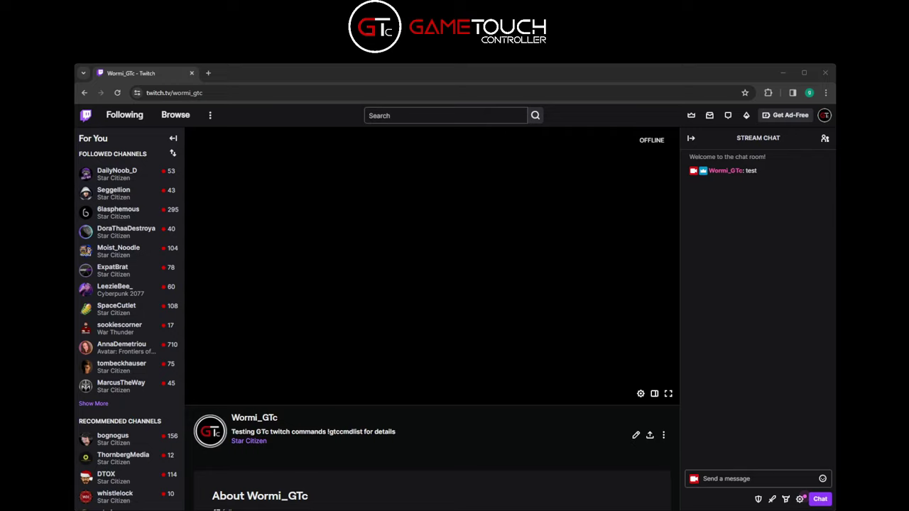
# Post 'hey guys how are you' in a followed live streamer's chat, then minimize the browser
pyautogui.click(118, 212)
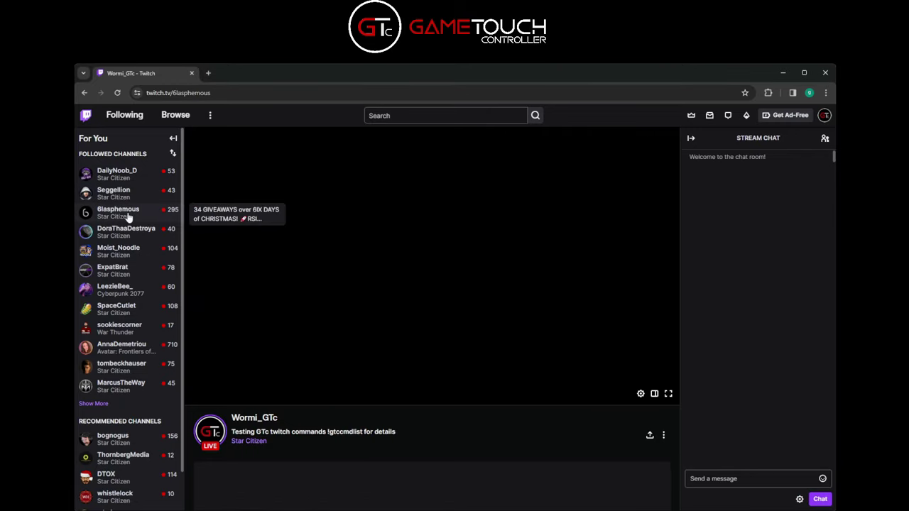
pyautogui.click(753, 482)
pyautogui.write('hey guys')
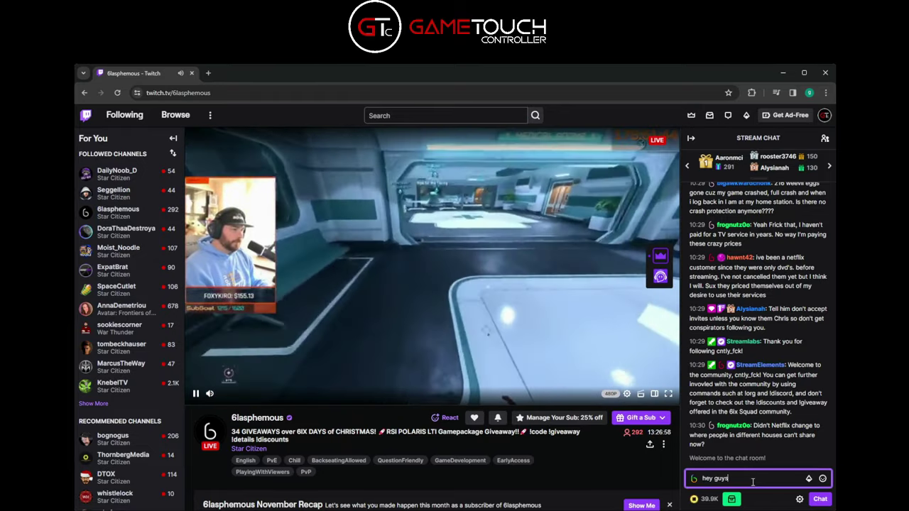
pyautogui.write(' how are you')
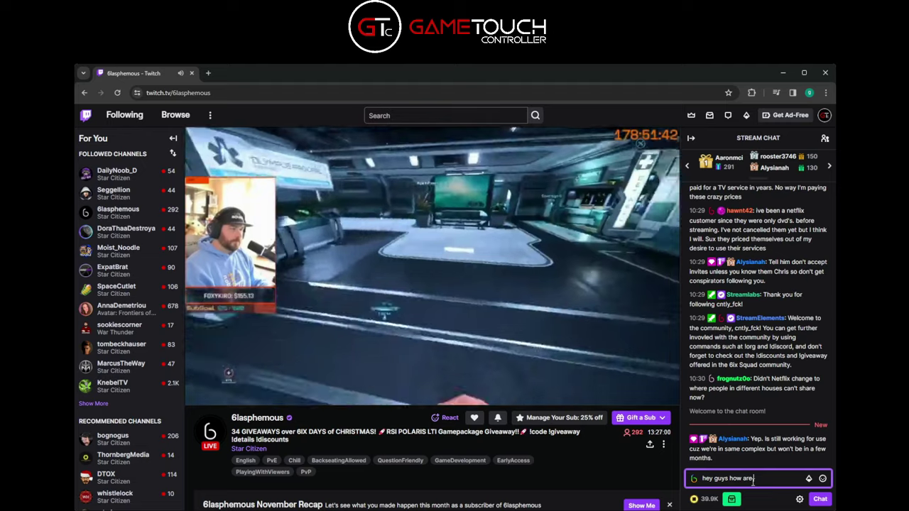
pyautogui.press('Return')
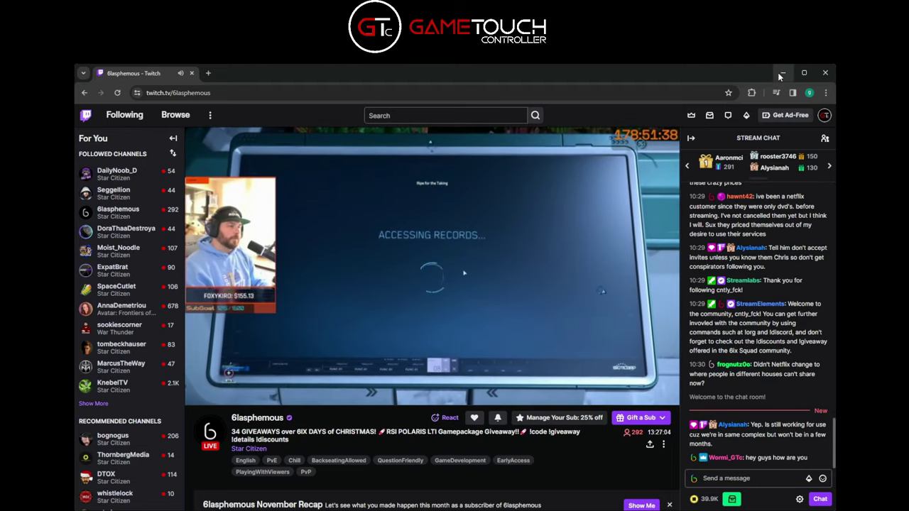
pyautogui.click(782, 72)
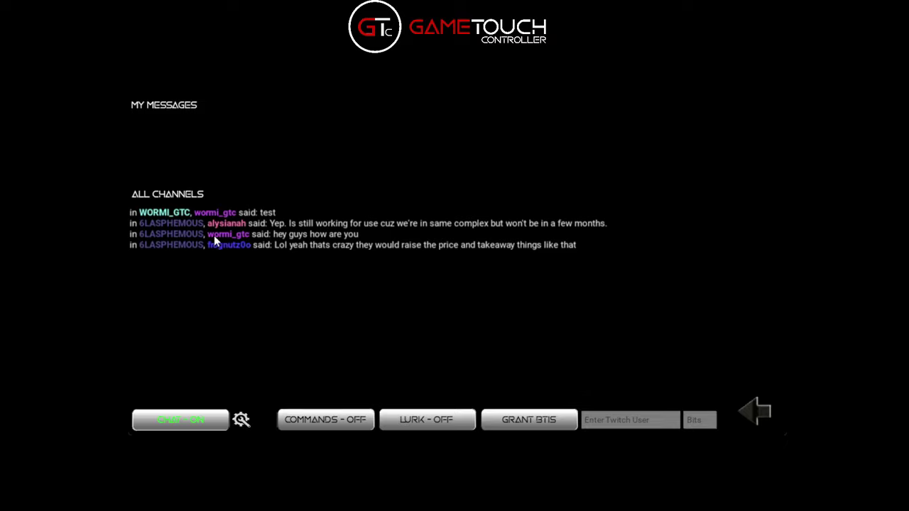
# Delete all the sample lines from the Notification List in settings
pyautogui.click(242, 420)
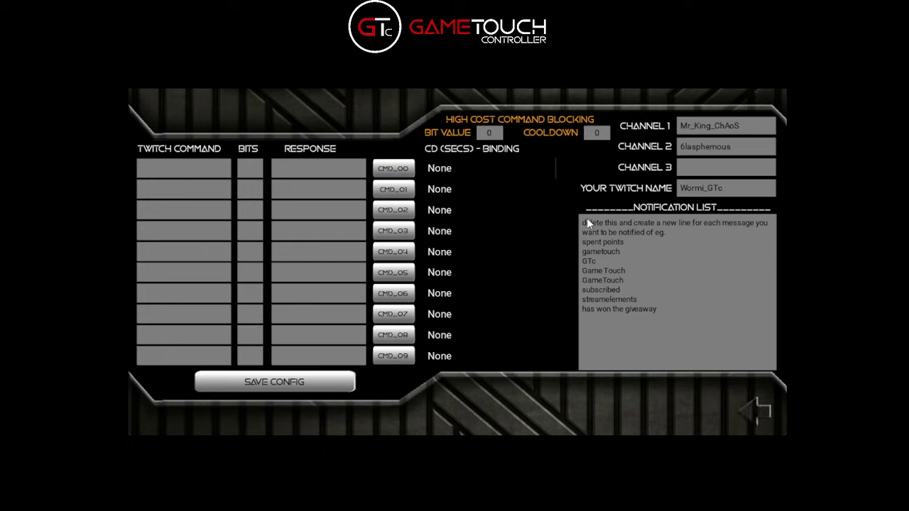
pyautogui.moveTo(582, 220); pyautogui.dragTo(666, 316)
pyautogui.click(665, 316)
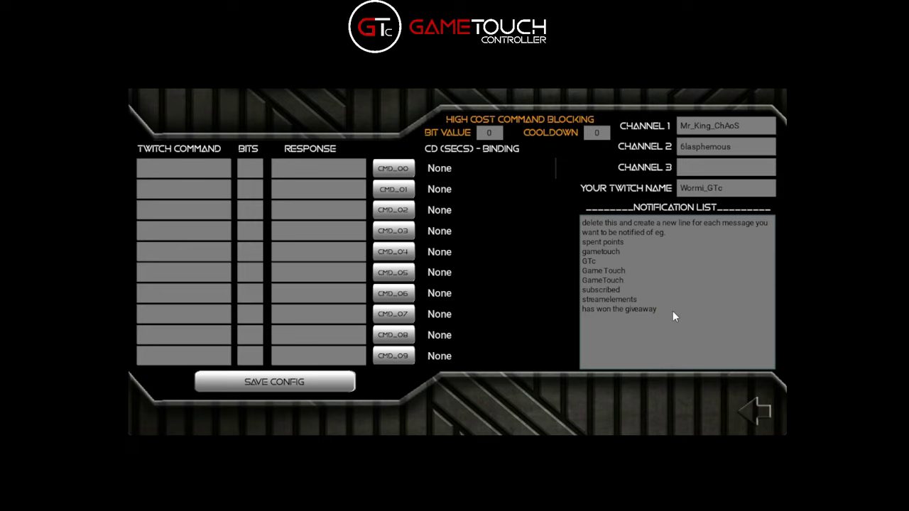
pyautogui.moveTo(673, 311); pyautogui.dragTo(583, 219)
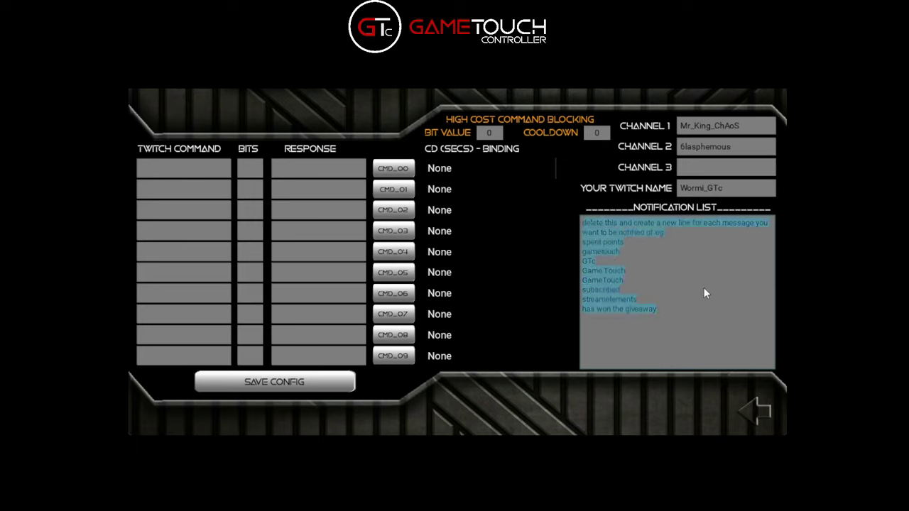
pyautogui.press('BackSpace')
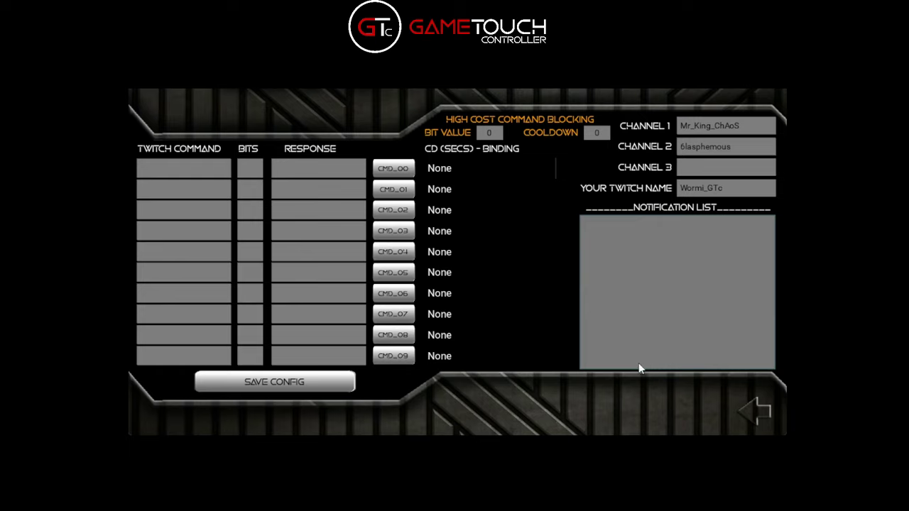
# Add keywords for your name, a gametouch variant, GameTouch and 'some bits', then save
pyautogui.write('Wormi')
pyautogui.press('Return')
pyautogui.write('wormi')
pyautogui.write('gametouch')
pyautogui.press('Return')
pyautogui.write('GameTouch')
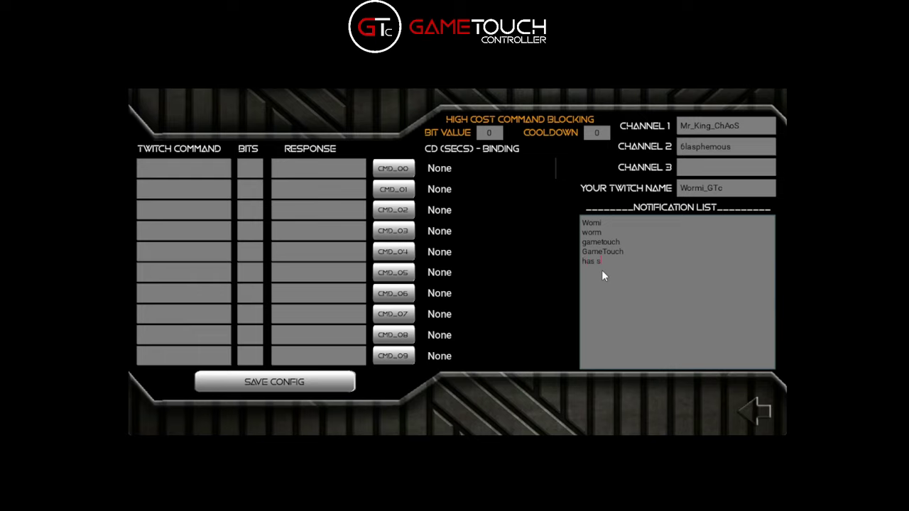
pyautogui.write('some bits')
pyautogui.click(309, 390)
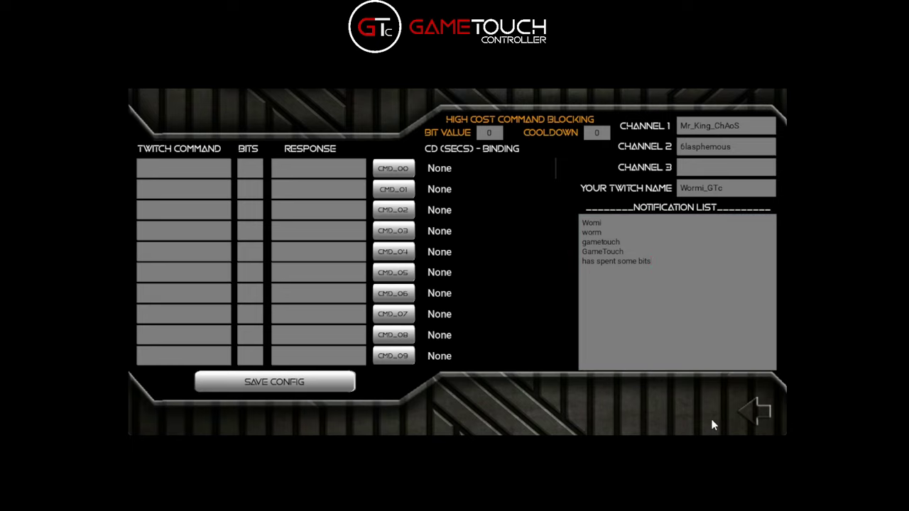
pyautogui.click(747, 420)
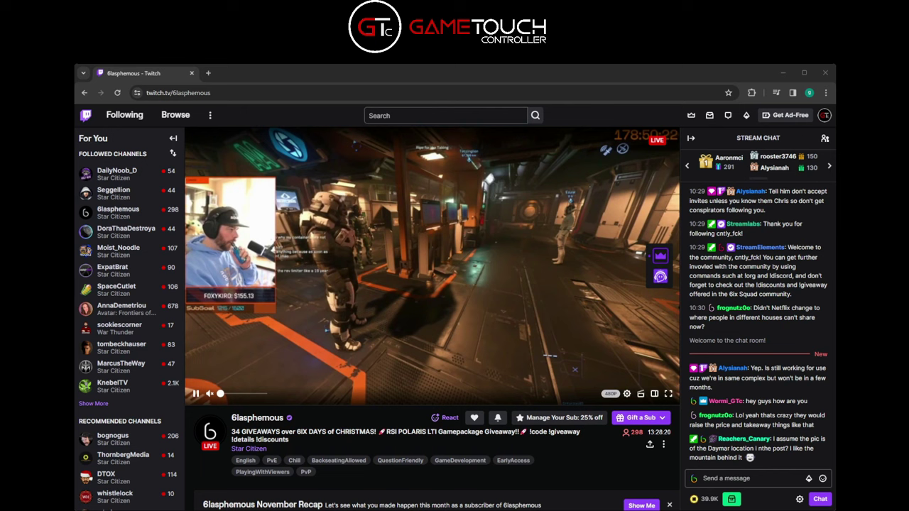
# Send 'can someone please message @ me' in the live stream's chat
pyautogui.click(766, 479)
pyautogui.write('dan comso')
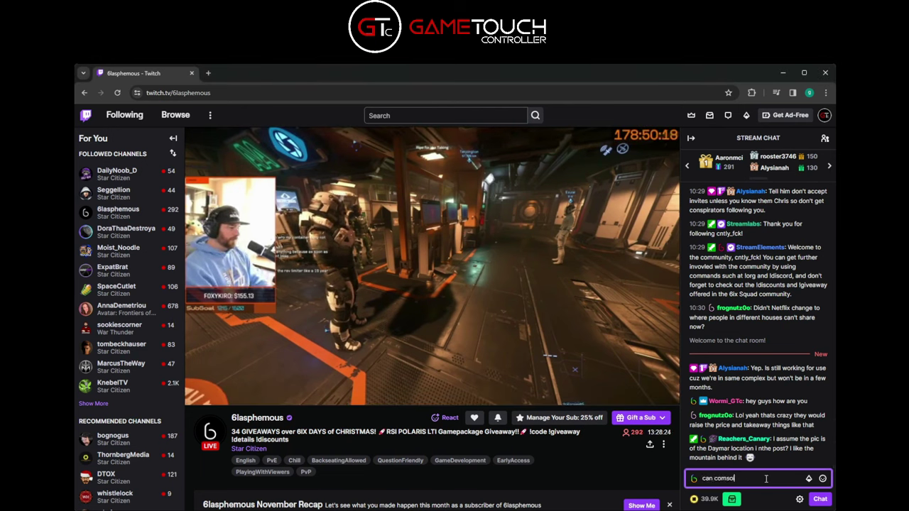
pyautogui.write('meone pl')
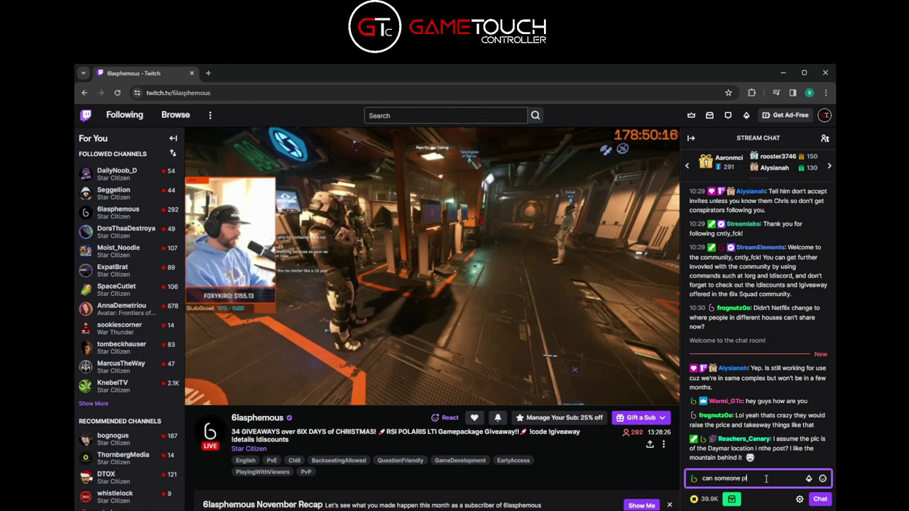
pyautogui.write('ease message')
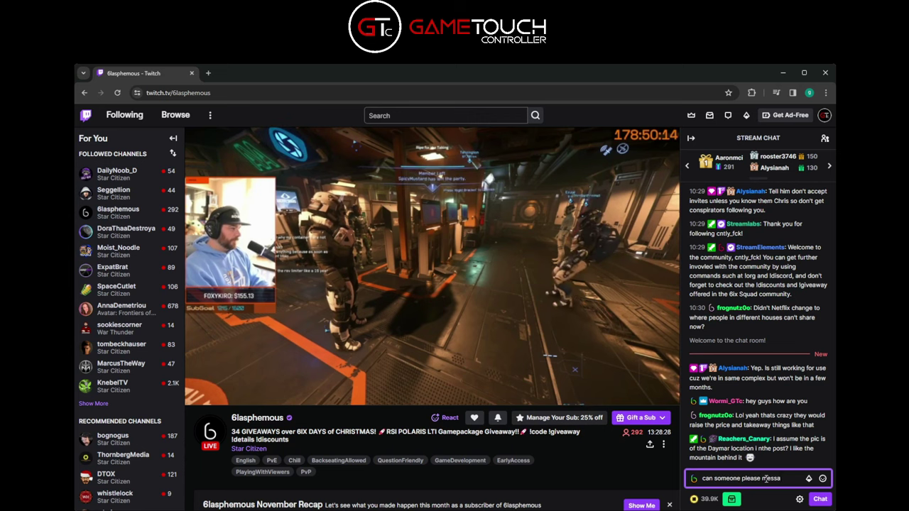
pyautogui.write(' @ me')
pyautogui.press('Return')
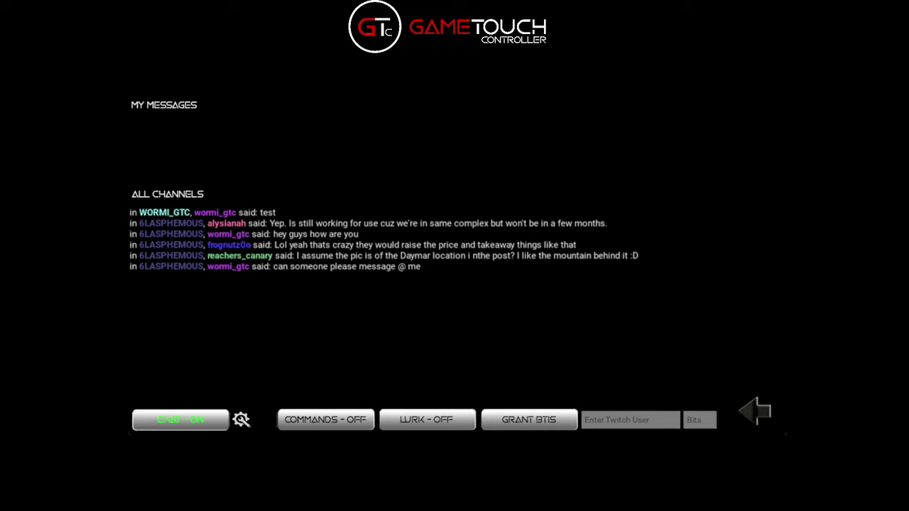
# Name the first Twitch command 'test', then leave and reopen the configuration screen
pyautogui.click(243, 423)
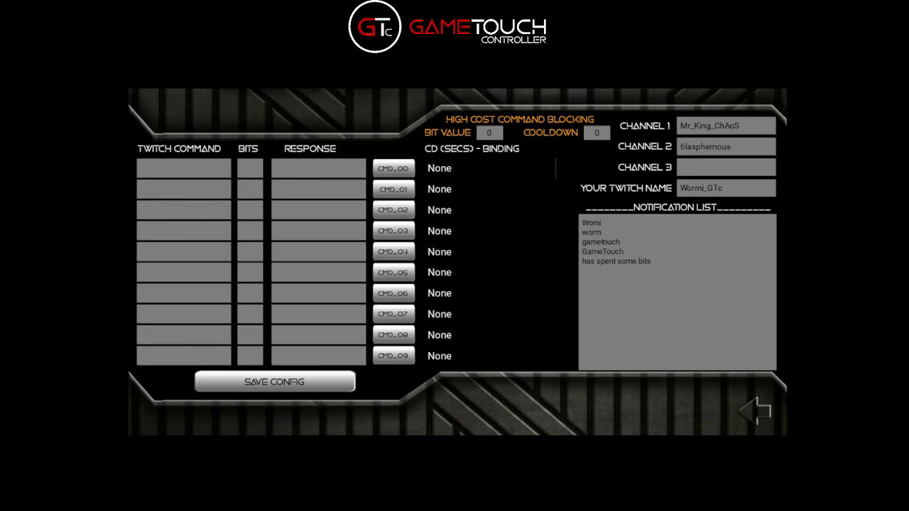
pyautogui.click(203, 167)
pyautogui.write('test')
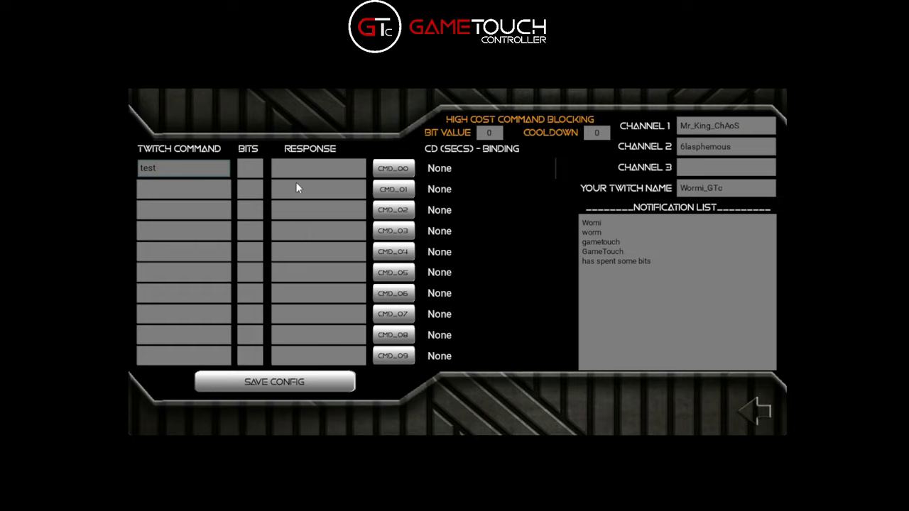
pyautogui.click(749, 412)
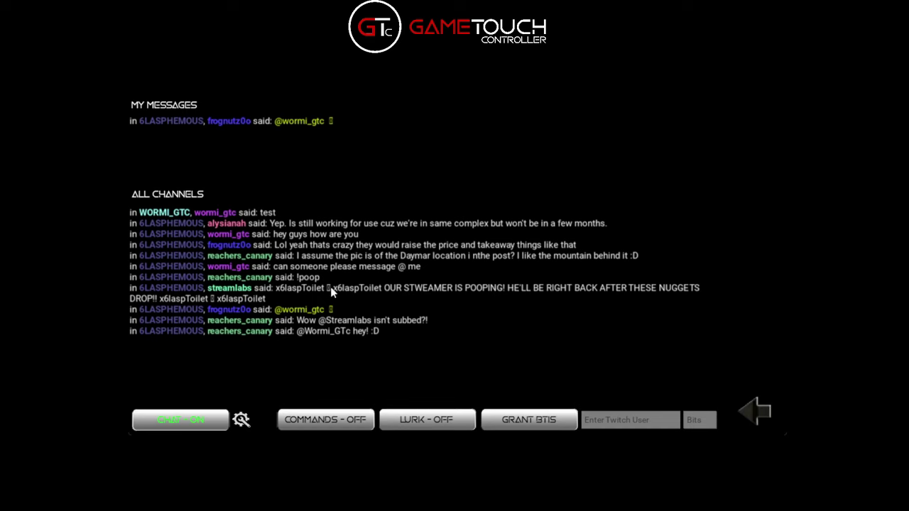
pyautogui.click(241, 420)
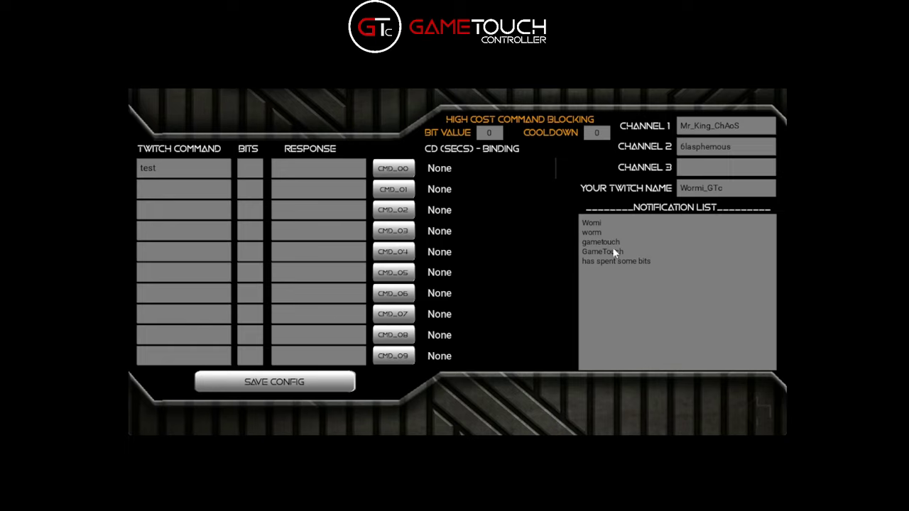
# Give the test command a 1-bit cost and the reply 'test GTc caommands'
pyautogui.click(198, 171)
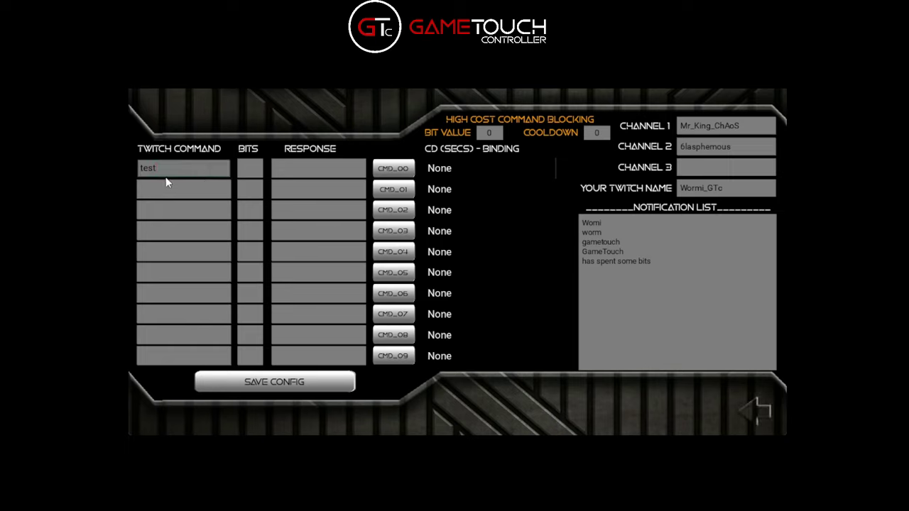
pyautogui.click(250, 171)
pyautogui.write('1')
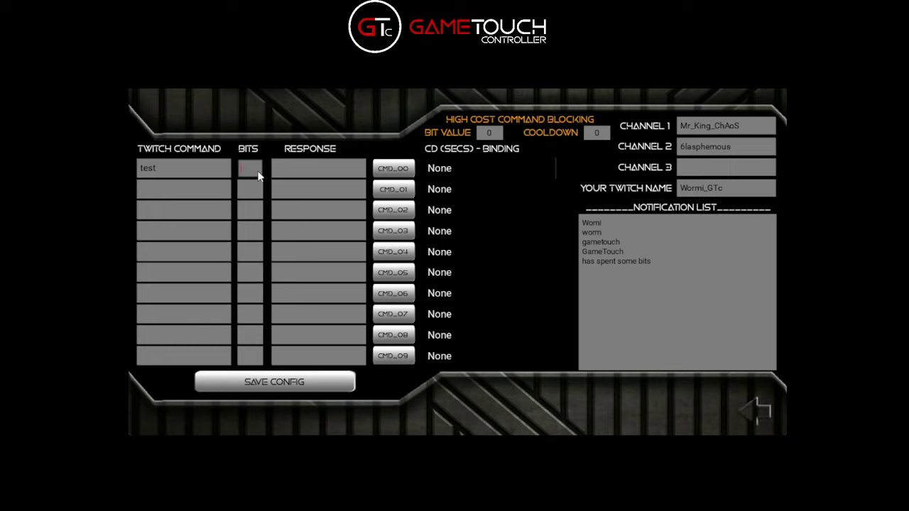
pyautogui.click(346, 174)
pyautogui.write('test GTc')
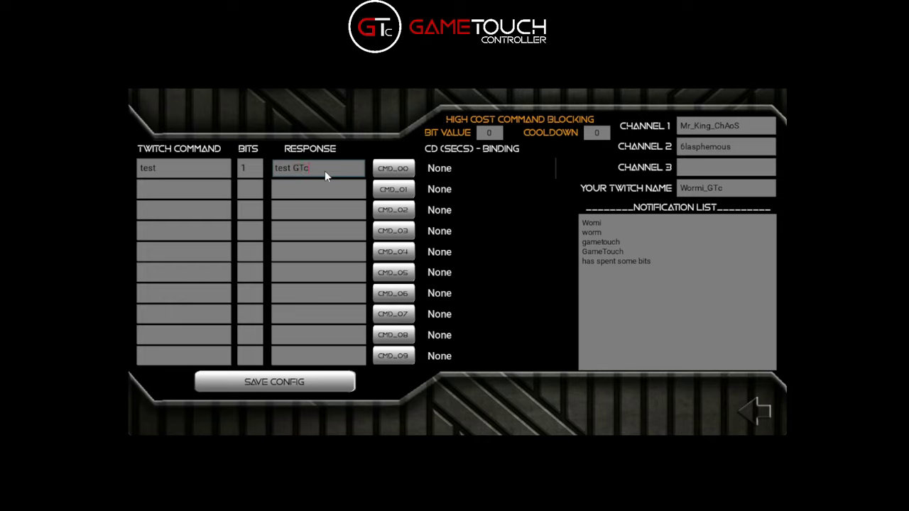
pyautogui.write(' caommands')
# Bind the test command to key T with a 5-second cooldown and save
pyautogui.click(395, 173)
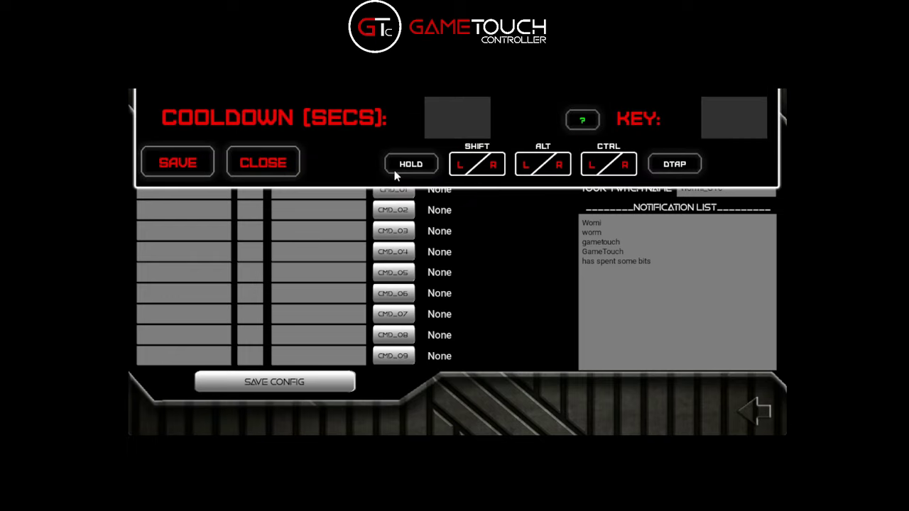
pyautogui.click(449, 135)
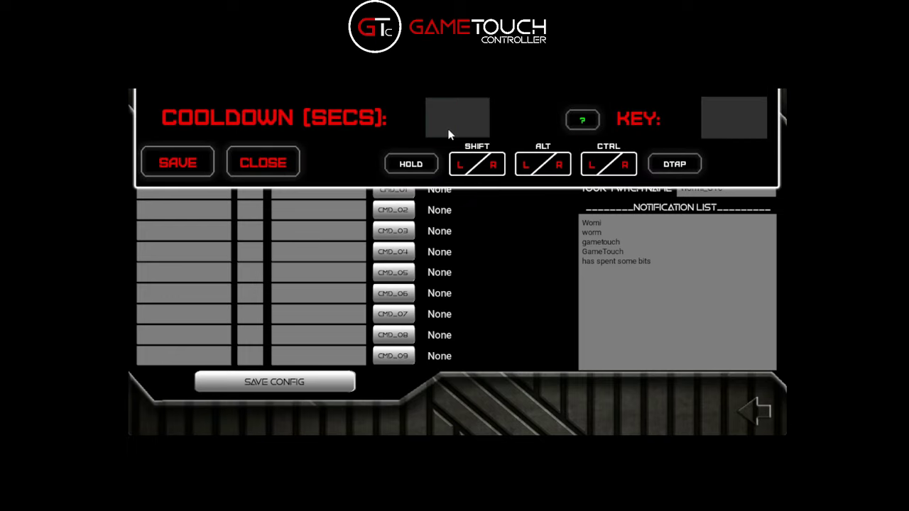
pyautogui.write('5')
pyautogui.click(731, 124)
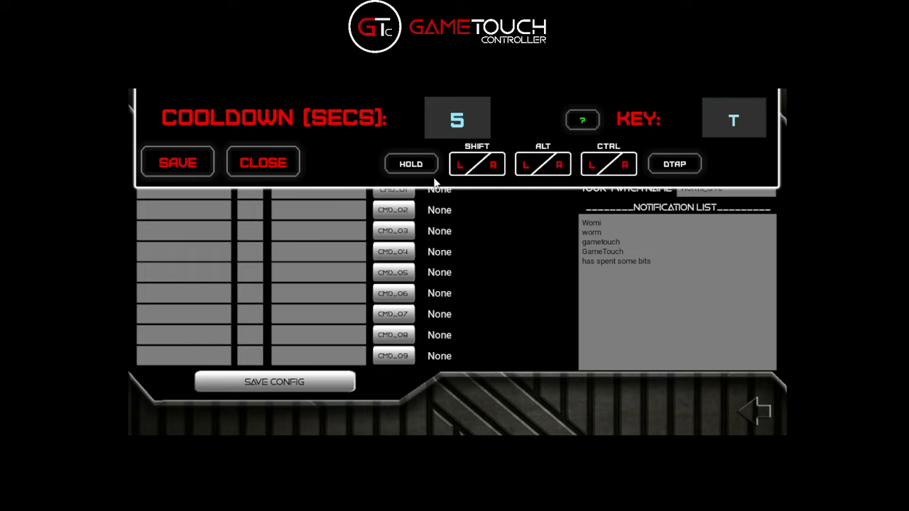
pyautogui.click(202, 165)
pyautogui.click(162, 189)
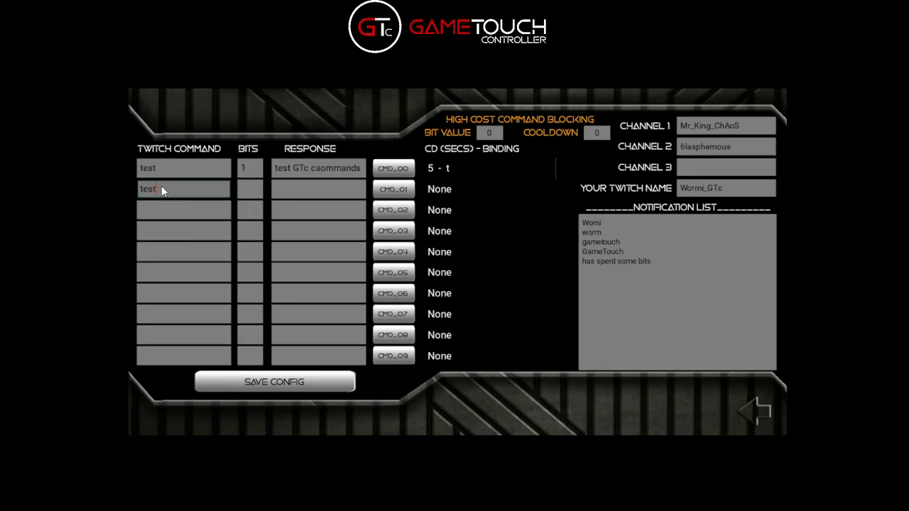
# Fill row 2 with command 'testjoy', 1 bit, and reply 'test vjoy command'
pyautogui.write('testjoy')
pyautogui.click(252, 196)
pyautogui.click(307, 189)
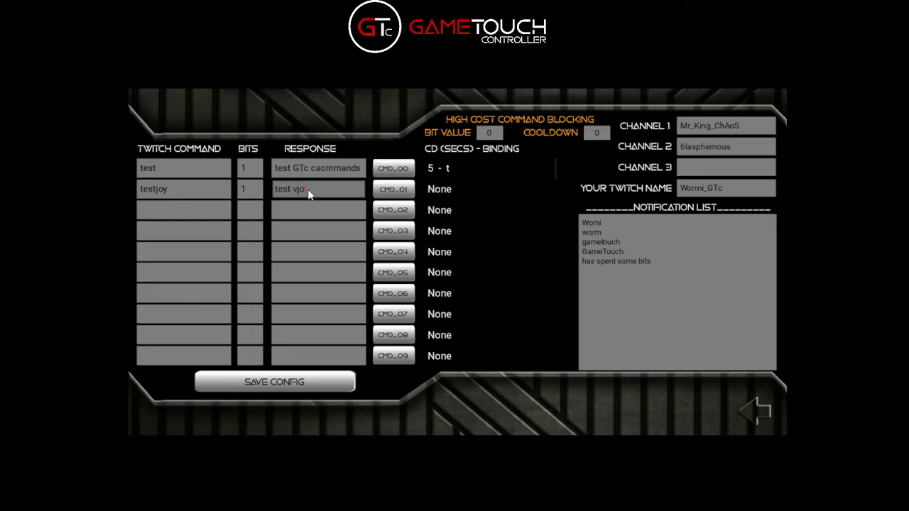
pyautogui.write('test vjoy command')
# Bind testjoy to JOY100 with no cooldown and close the panel
pyautogui.click(391, 191)
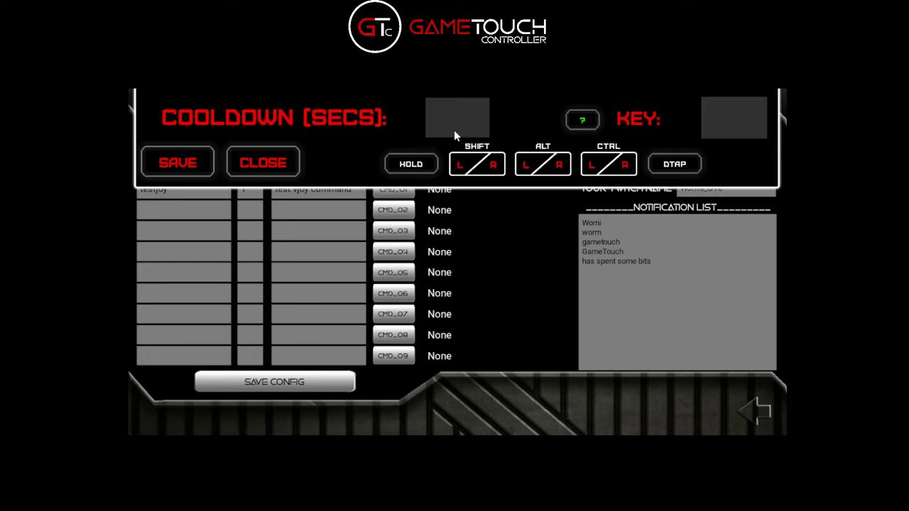
pyautogui.click(721, 129)
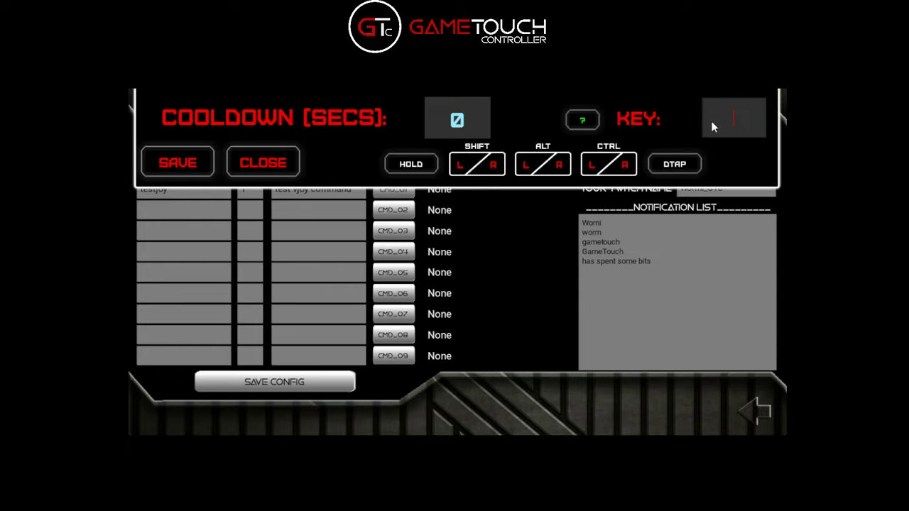
pyautogui.write('JOY100')
pyautogui.click(239, 171)
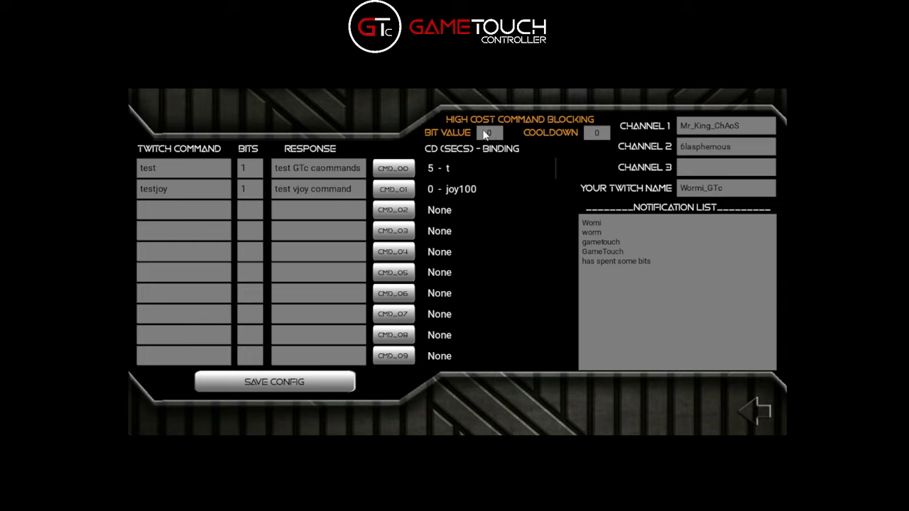
# Set the high-cost Bit Value to 10 and its Cooldown from 0 to 20
pyautogui.click(487, 136)
pyautogui.write('10')
pyautogui.click(595, 135)
pyautogui.press('BackSpace')
pyautogui.write('20')
pyautogui.click(570, 163)
pyautogui.scroll(-1, 464, 216)
pyautogui.scroll(1, 464, 217)
# Leave the config screen for the chat view and scroll down the stream chat
pyautogui.click(747, 406)
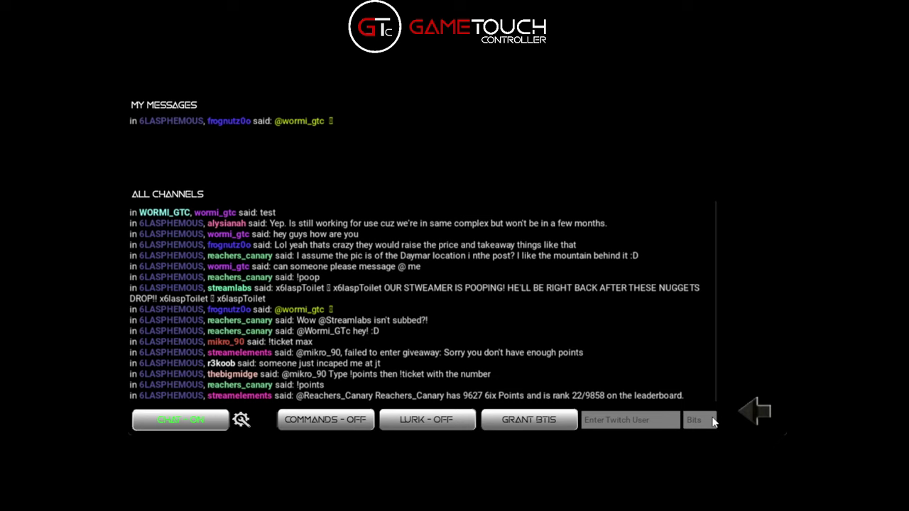
pyautogui.scroll(-1, 273, 325)
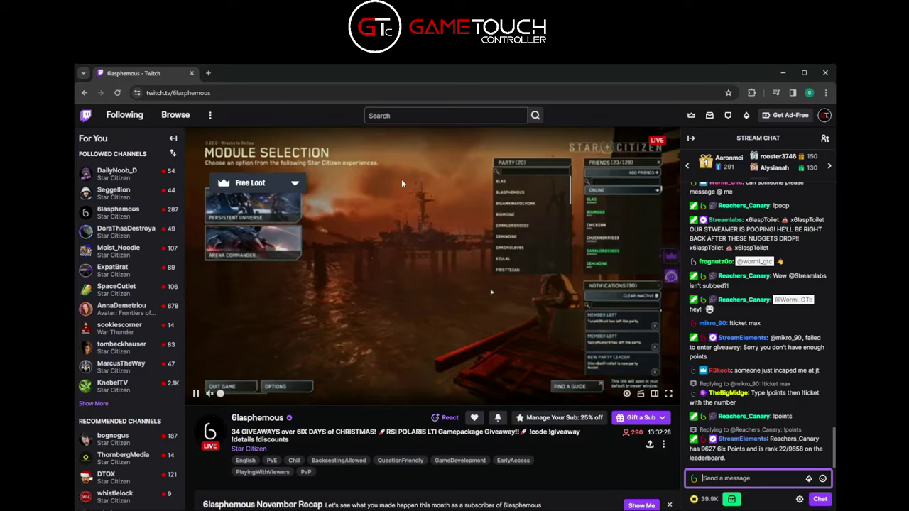
# Post !test in your own Twitch channel's chat, then turn GameTouch command processing on
pyautogui.click(824, 115)
pyautogui.click(772, 148)
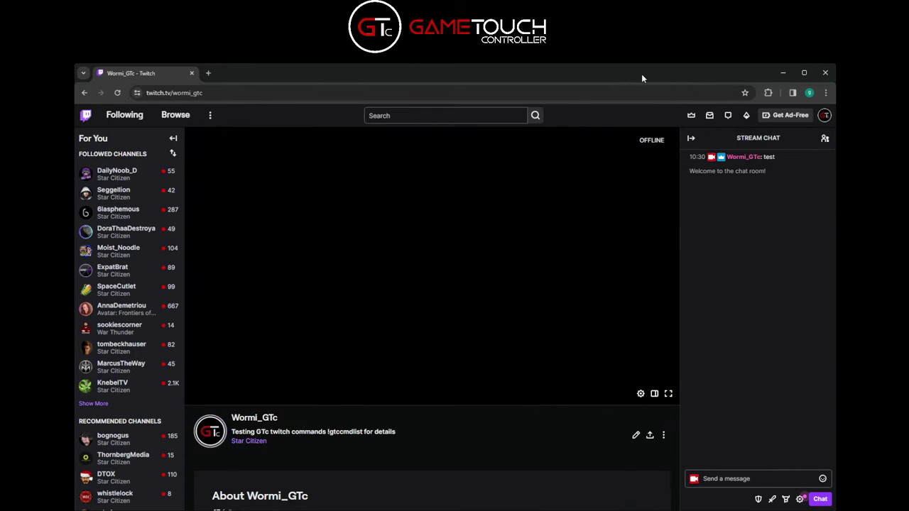
pyautogui.click(752, 480)
pyautogui.click(752, 480)
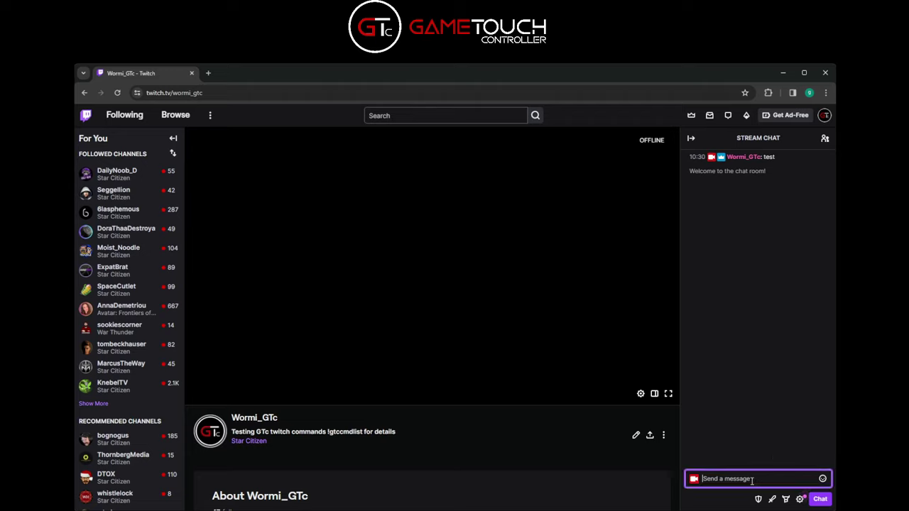
pyautogui.write('!test')
pyautogui.press('Return')
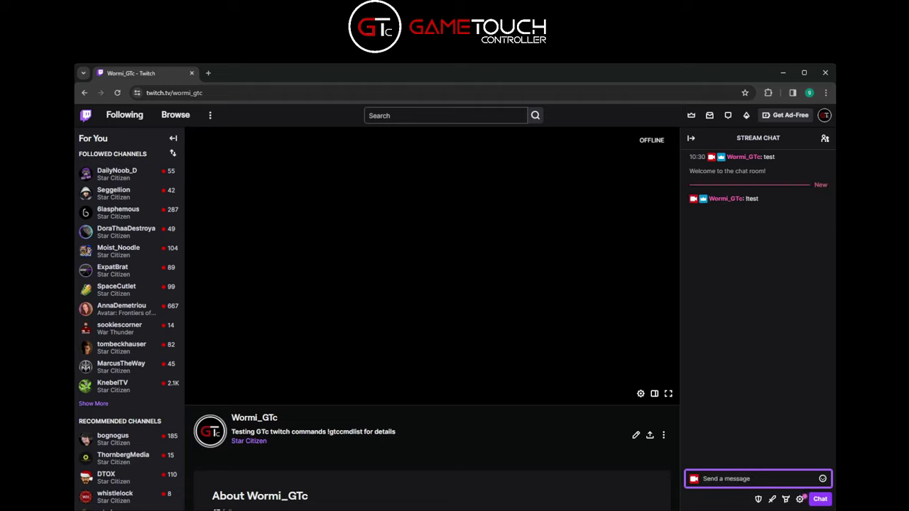
pyautogui.click(782, 72)
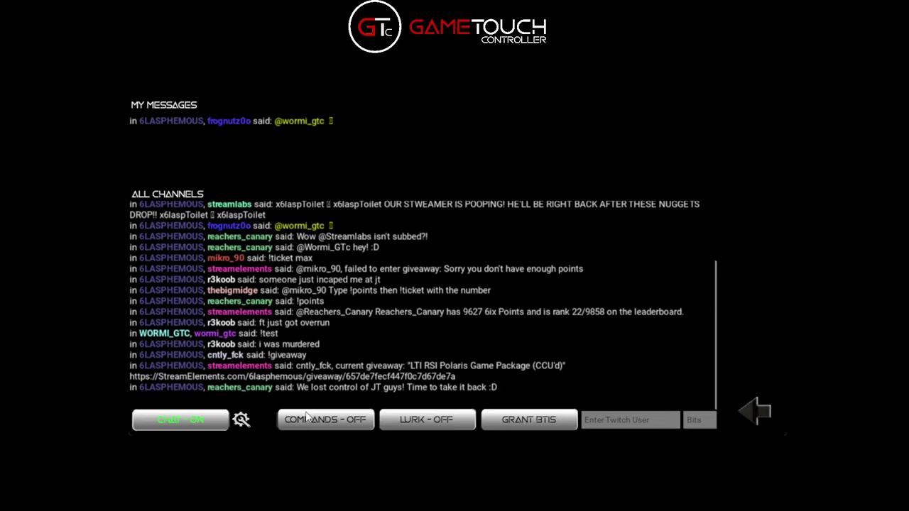
pyautogui.click(325, 425)
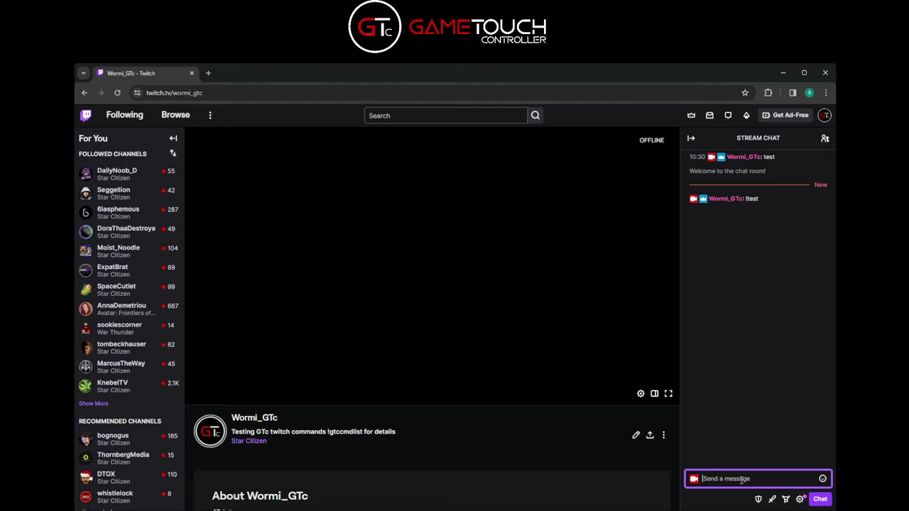
pyautogui.write('!test')
pyautogui.press('Return')
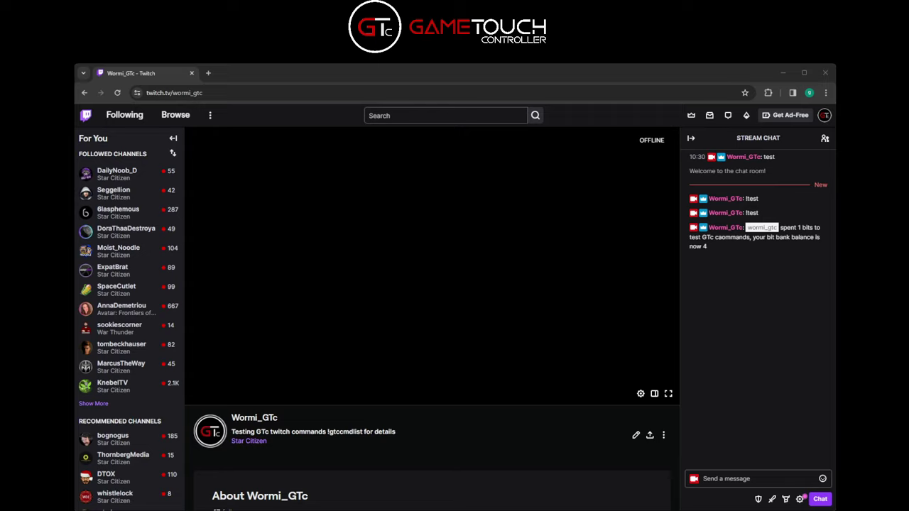
pyautogui.click(760, 479)
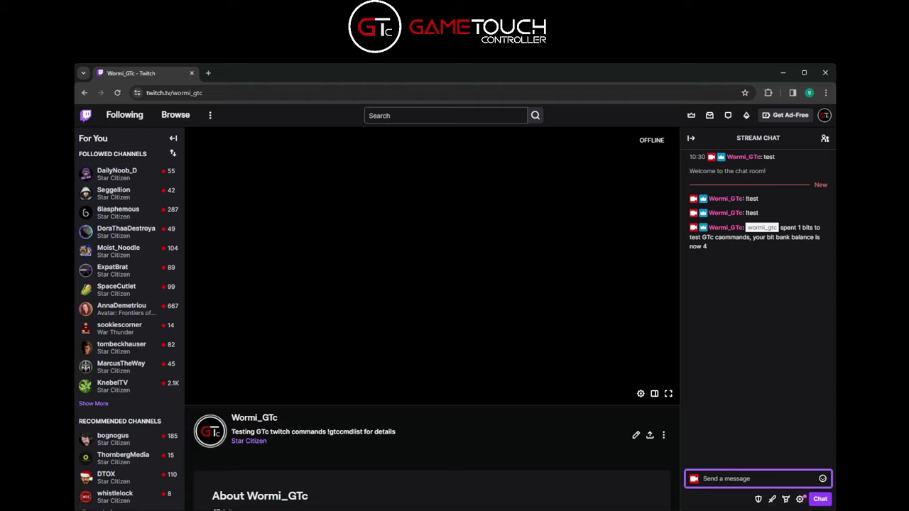
pyautogui.hotkey('alt', 'Tab')
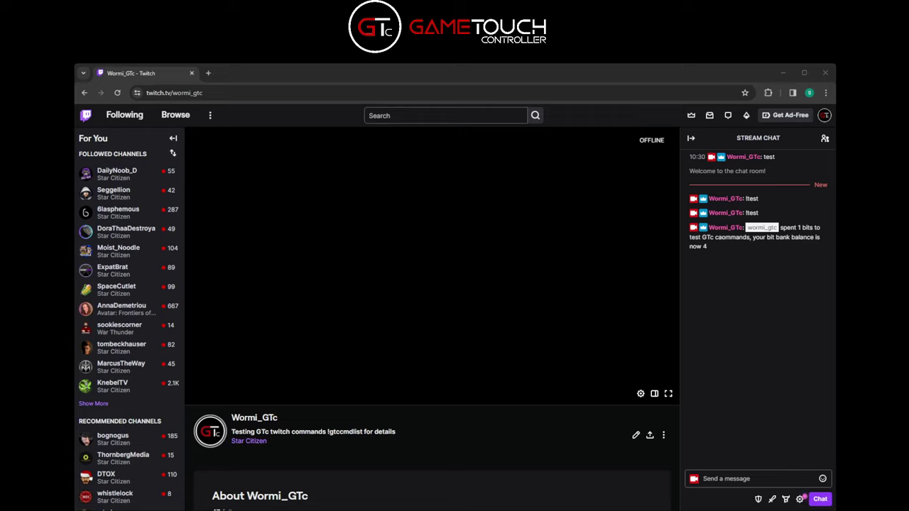
pyautogui.hotkey('alt', 'Tab')
pyautogui.click(743, 482)
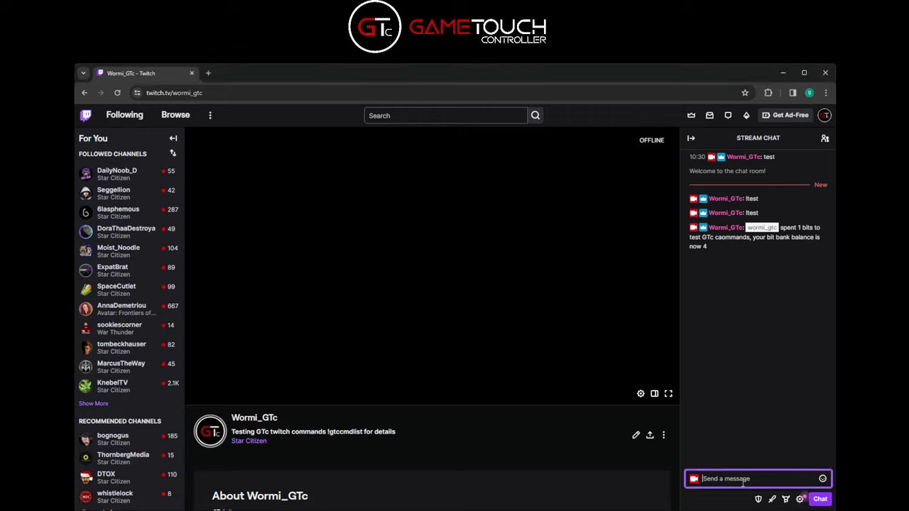
pyautogui.write('!test')
pyautogui.press('Return')
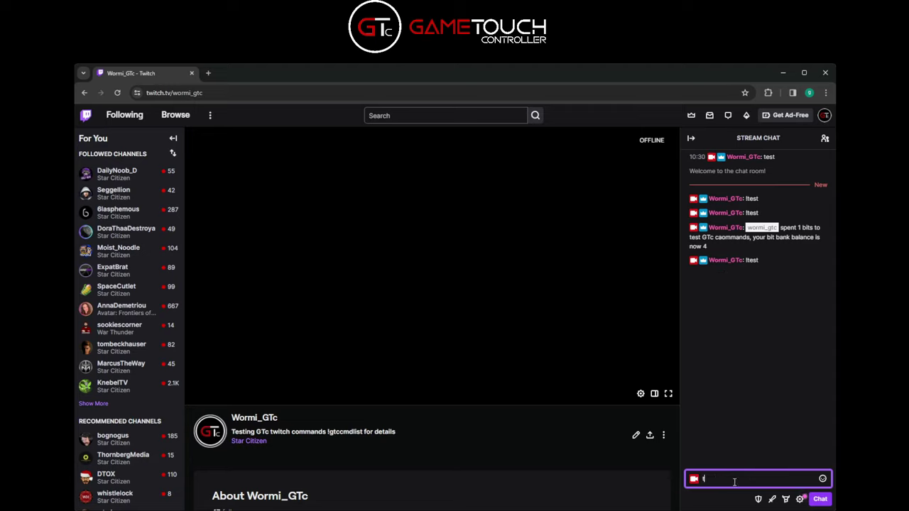
pyautogui.write('!t')
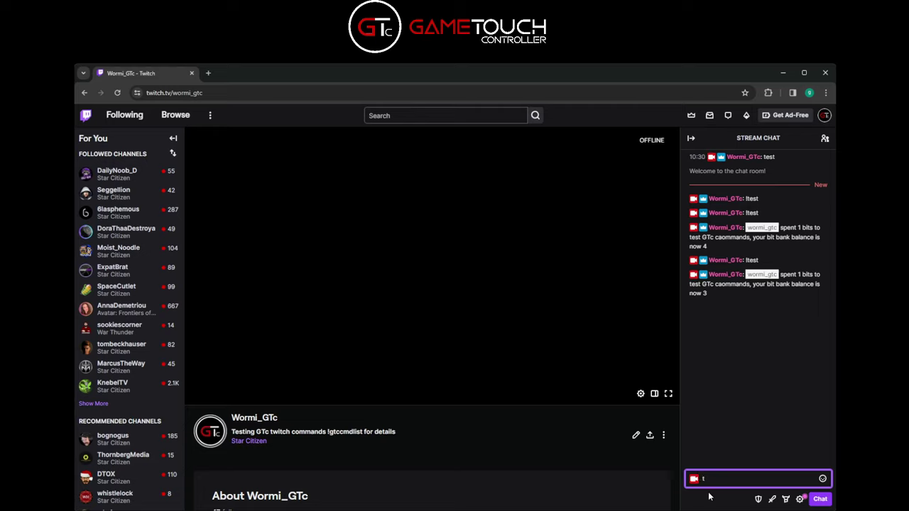
pyautogui.press('BackSpace')
pyautogui.hotkey('alt', 'Tab')
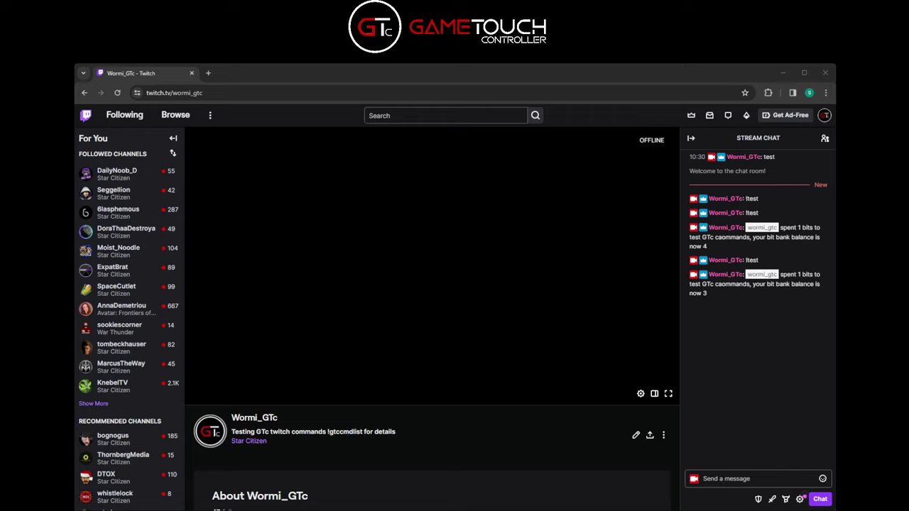
pyautogui.click(794, 291)
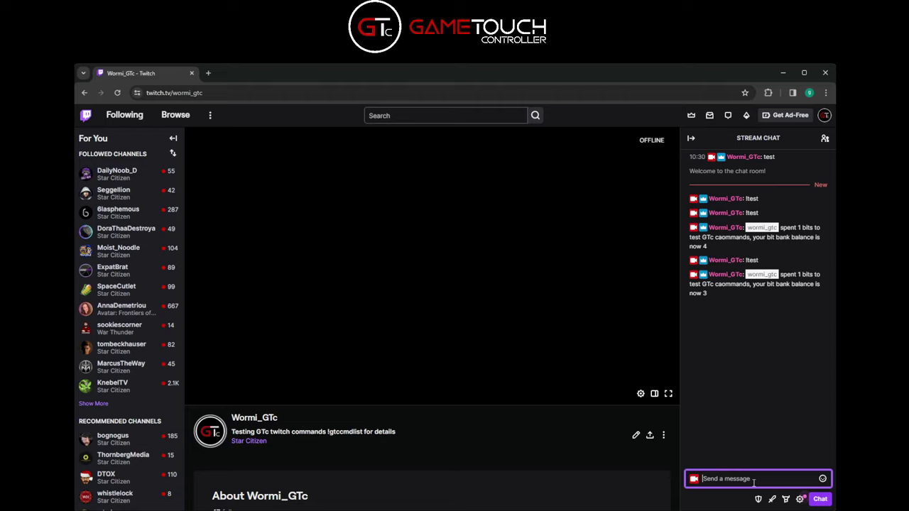
# Send !bitbank in Twitch chat to check the 3-bit balance
pyautogui.write('!bitbang')
pyautogui.press('BackSpace')
pyautogui.write('k')
pyautogui.press('Return')
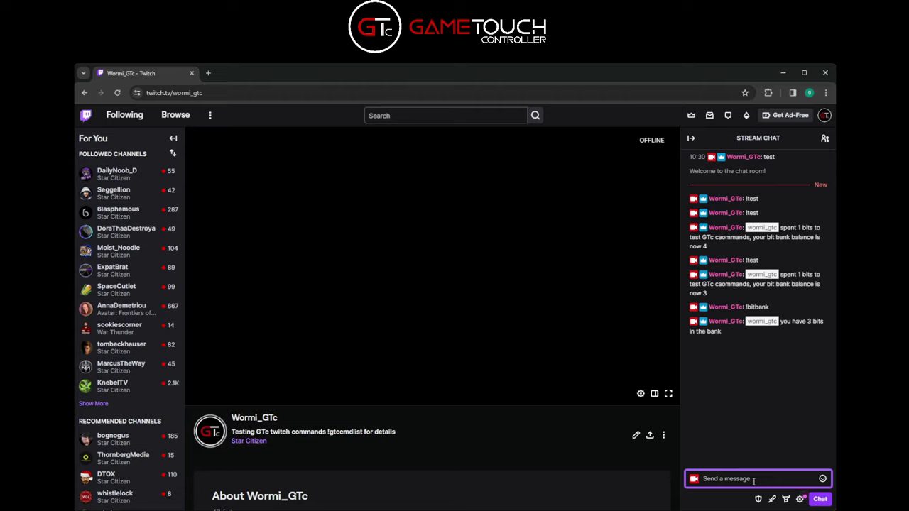
# Send !gtccmdlist to list the Scm, Miss, test and testjoy command costs
pyautogui.write('!gtccmdlist')
pyautogui.press('Return')
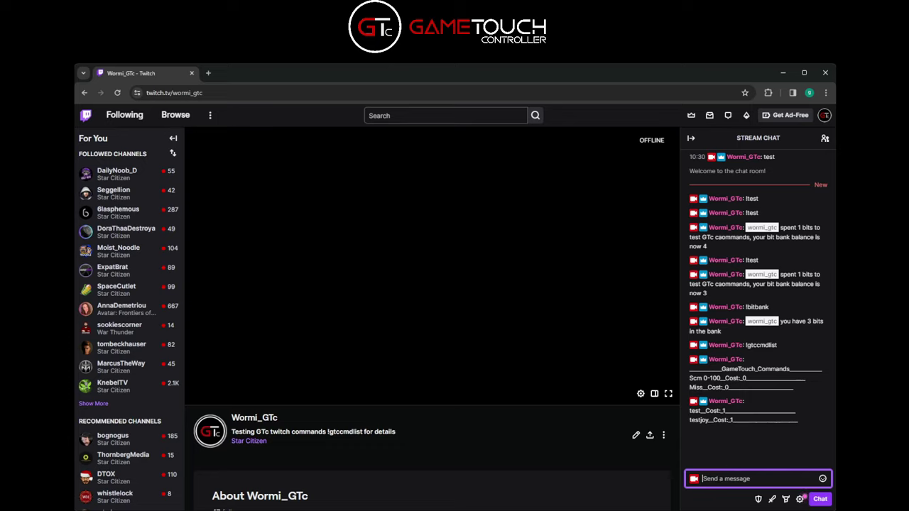
pyautogui.hotkey('alt', 'Tab')
pyautogui.hotkey('alt', 'Tab')
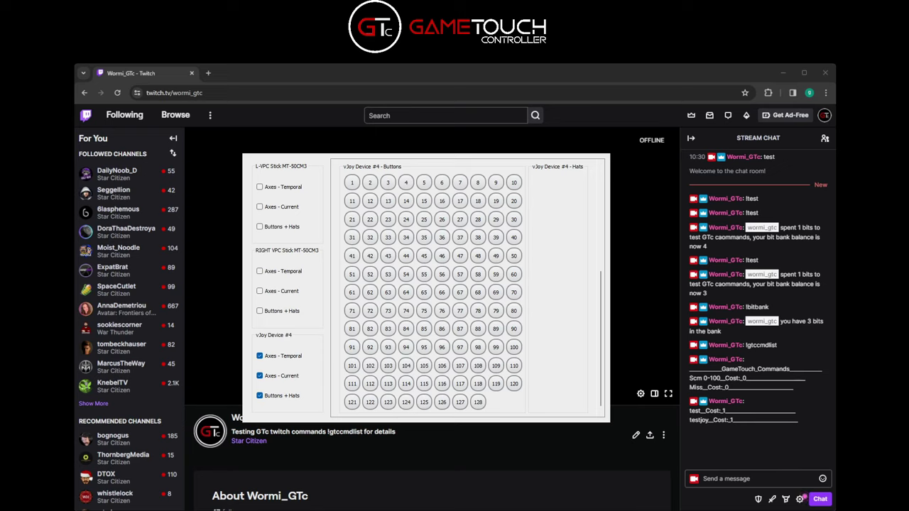
# Send !testjoy in Twitch chat, spending 1 bit and leaving a balance of 2
pyautogui.hotkey('alt', 'Tab')
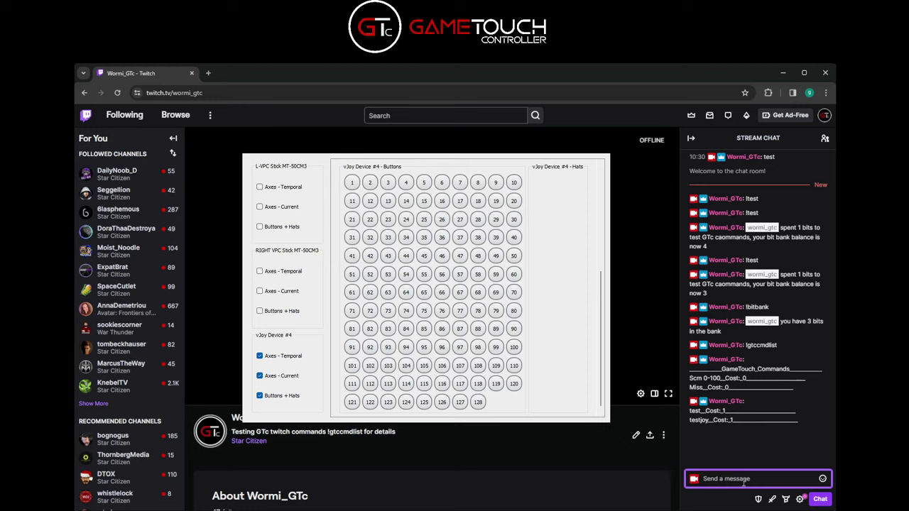
pyautogui.write('!testjoy')
pyautogui.press('Return')
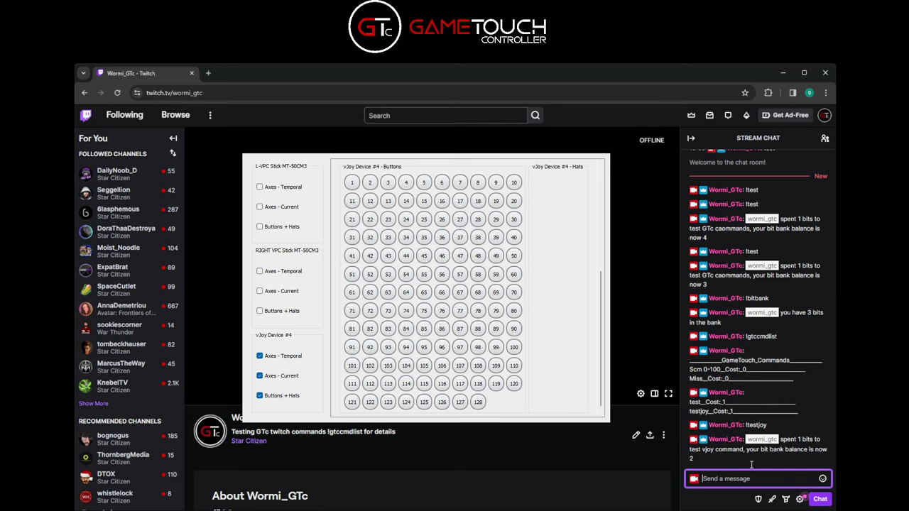
pyautogui.hotkey('alt', 'Tab')
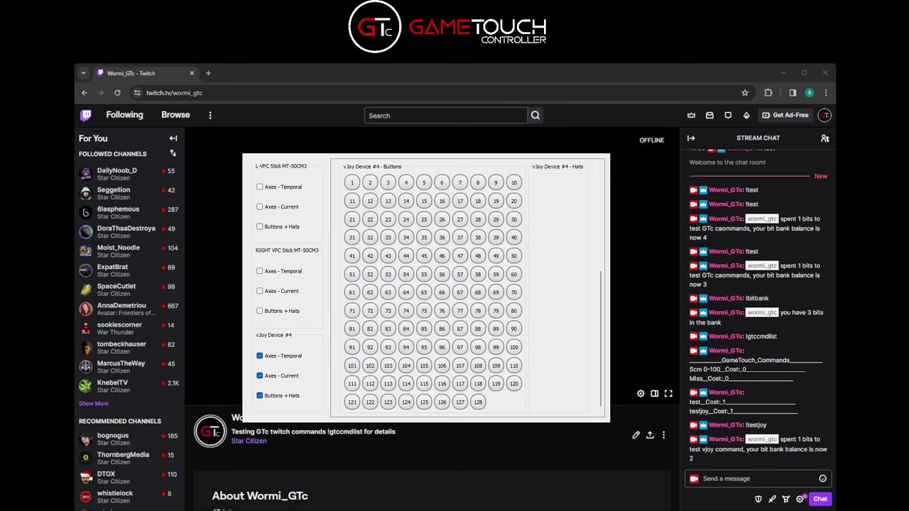
# Close the vJoy monitor and add command 'highcost': 11 bits, response 'test a high cost command'
pyautogui.click(782, 73)
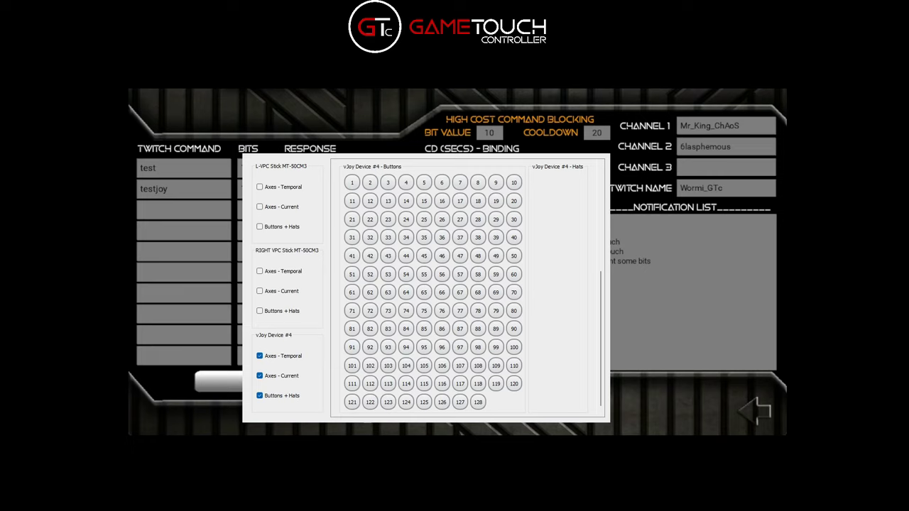
pyautogui.click(509, 94)
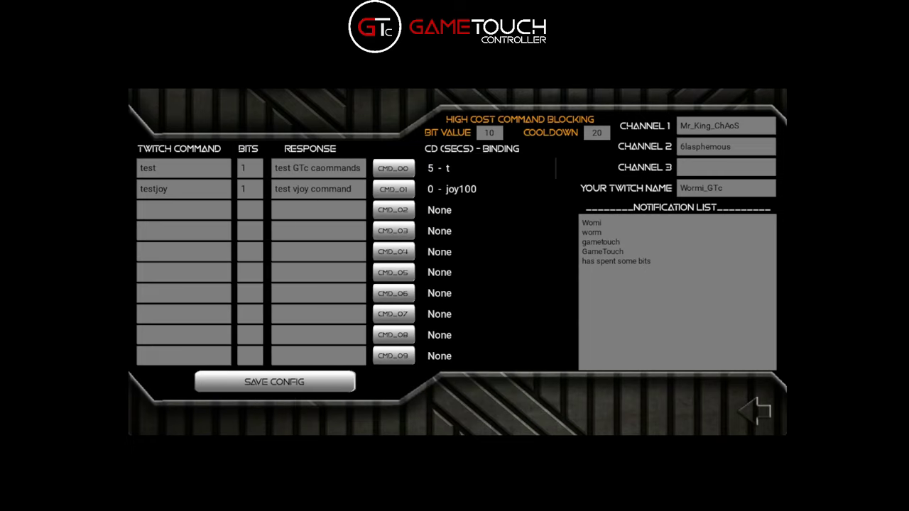
pyautogui.click(177, 216)
pyautogui.write('highcost')
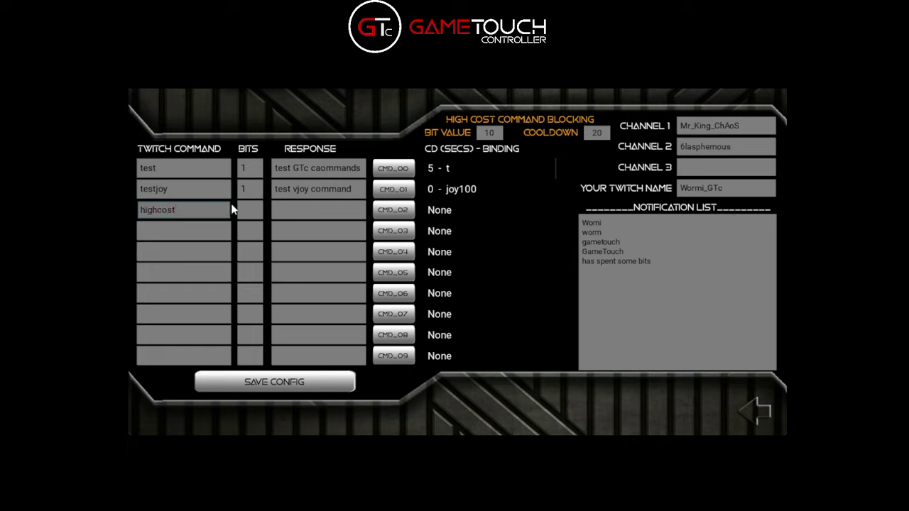
pyautogui.click(247, 212)
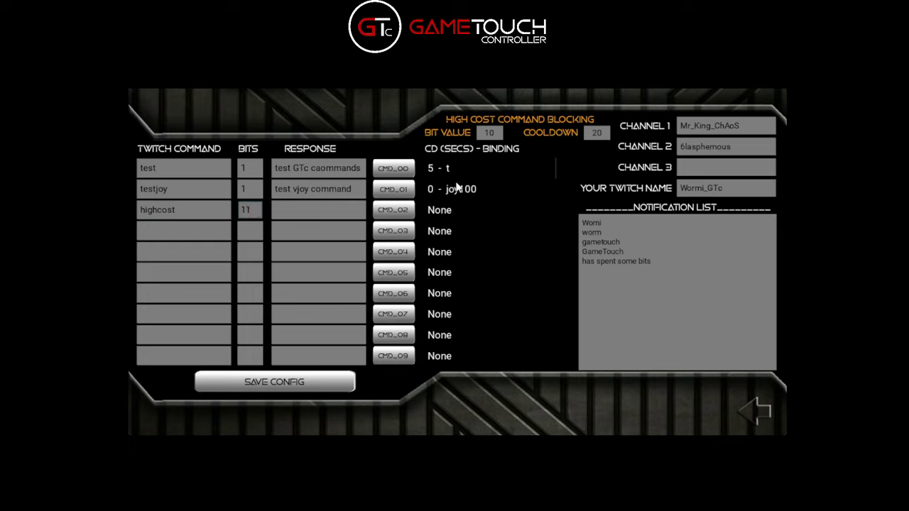
pyautogui.click(309, 212)
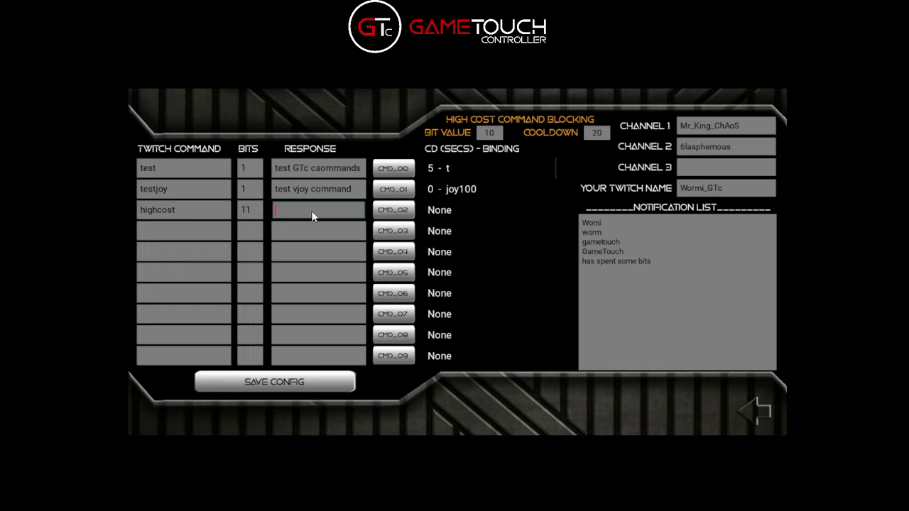
pyautogui.write('test a high')
pyautogui.write(' cost comms')
pyautogui.write('nd')
# Give highcost (CMD_02) the X key and an 8-second cooldown, then save the config
pyautogui.click(393, 209)
pyautogui.click(725, 131)
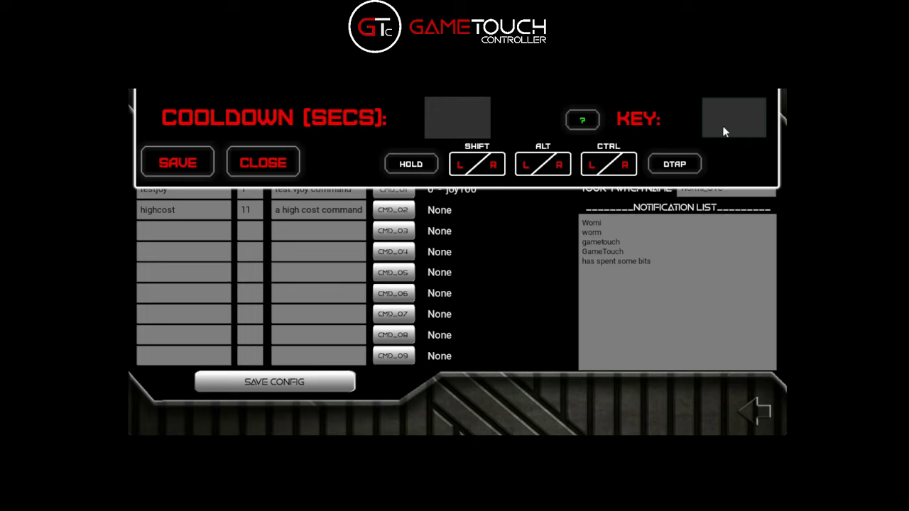
pyautogui.press('x')
pyautogui.click(455, 133)
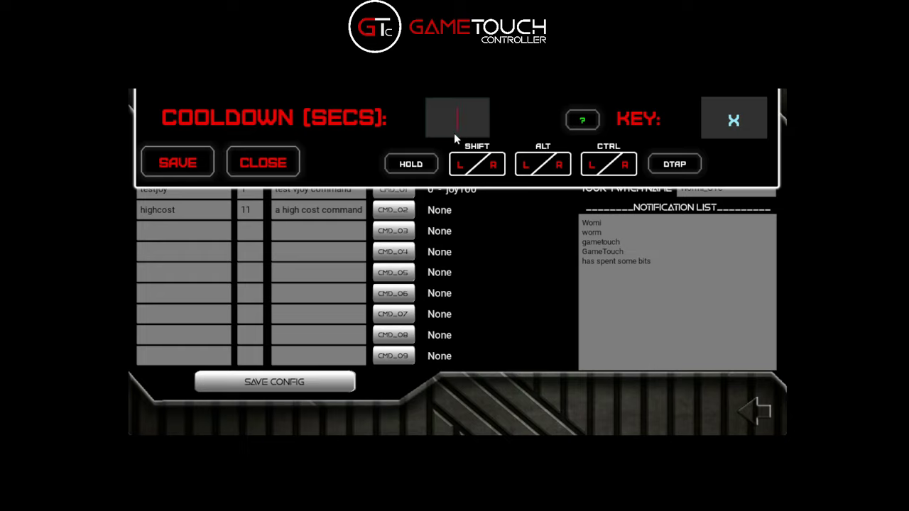
pyautogui.write('8')
pyautogui.click(179, 166)
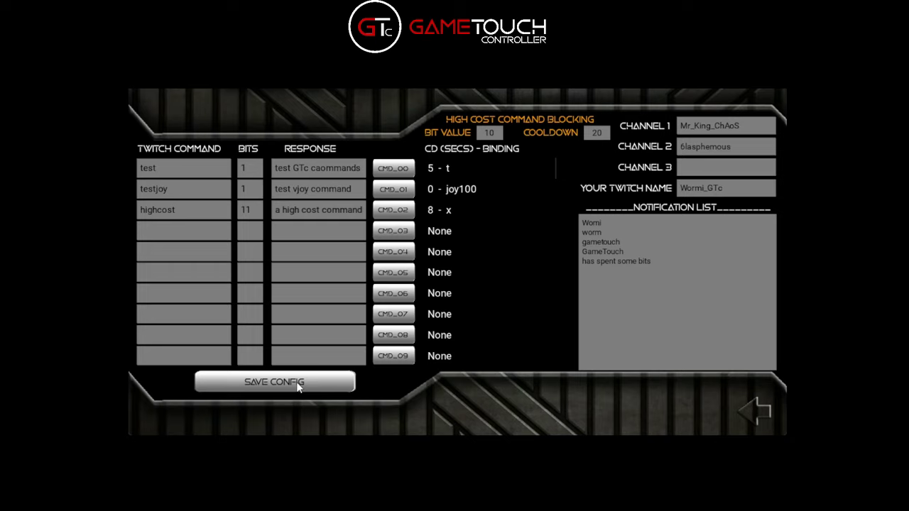
pyautogui.click(749, 414)
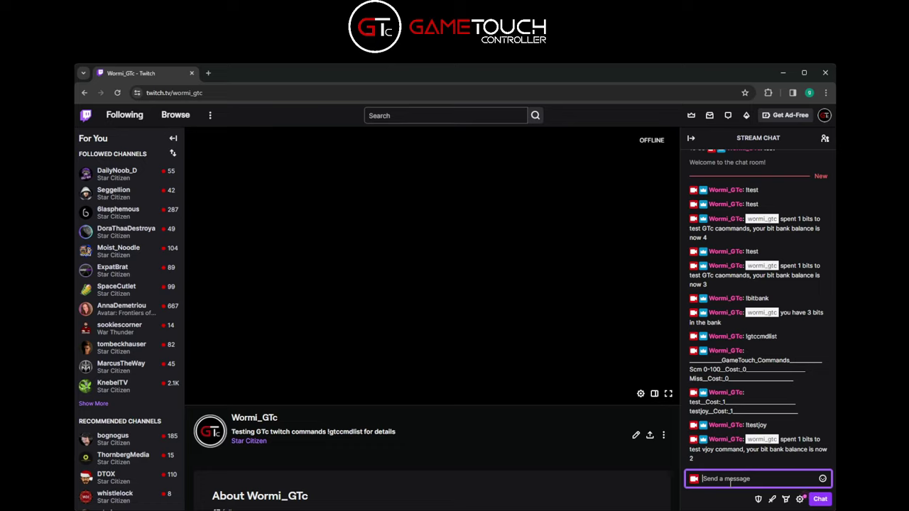
# List commands showing highcost at 11 bits, then send !highcost and see it refused at 2 bits
pyautogui.write('!gtccmdlist')
pyautogui.press('Return')
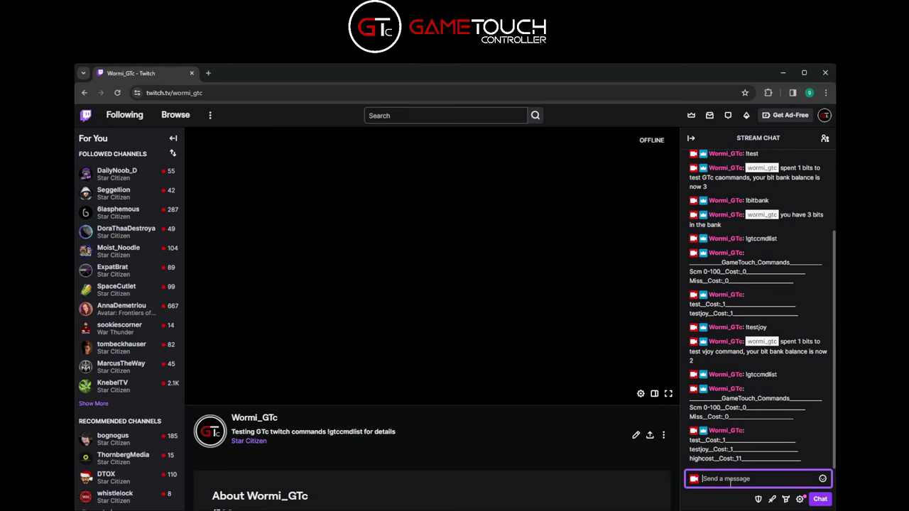
pyautogui.write('!')
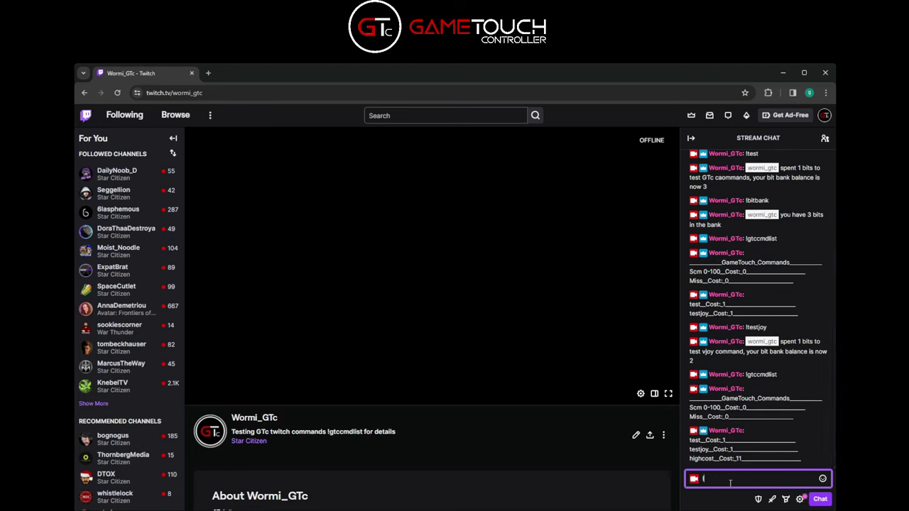
pyautogui.write('highcost')
pyautogui.press('Return')
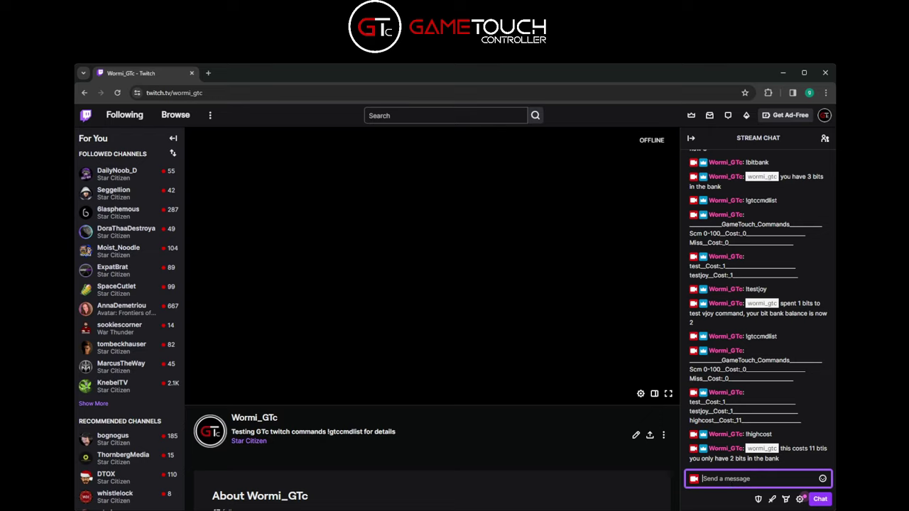
pyautogui.hotkey('alt', 'Tab')
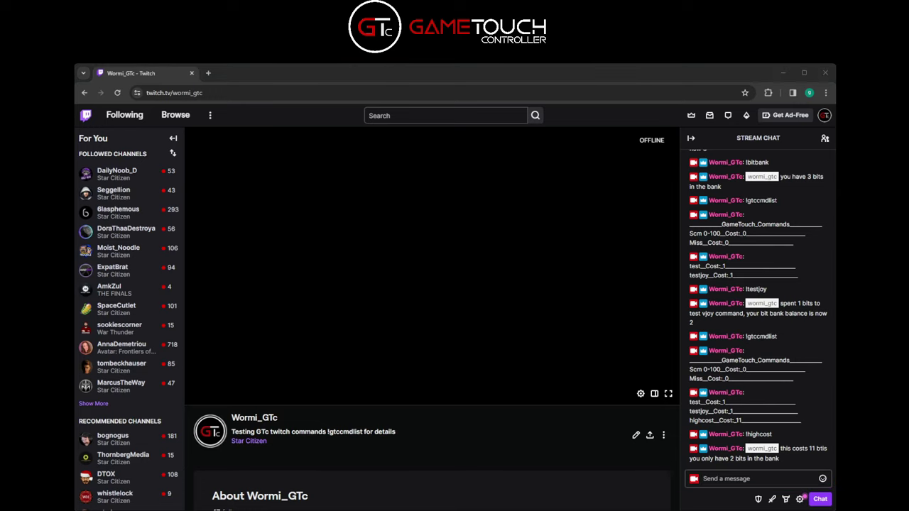
pyautogui.click(783, 73)
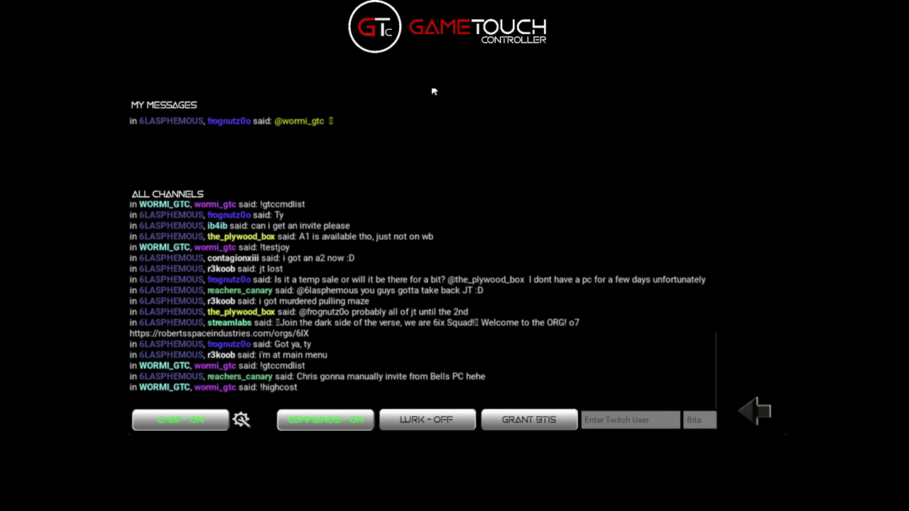
# Grant 1000 bits to the channel's own Twitch username
pyautogui.click(595, 423)
pyautogui.write('wormi')
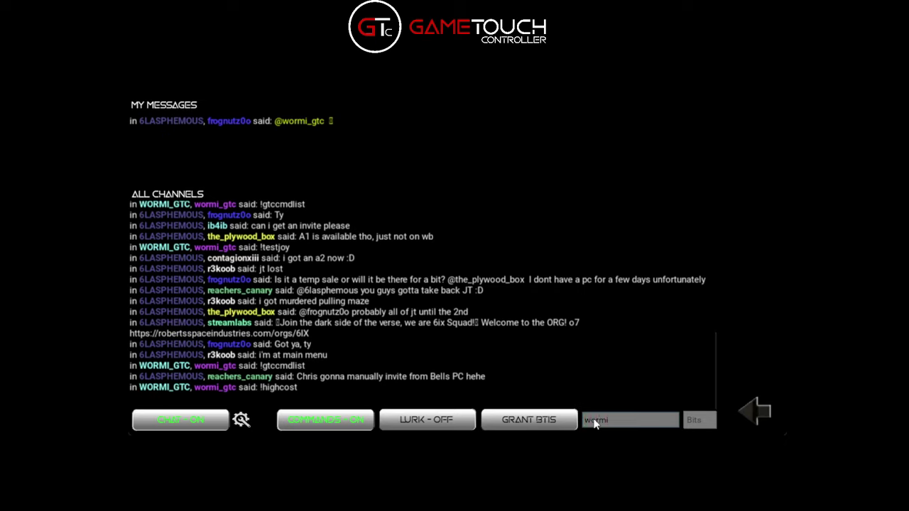
pyautogui.write('_gtc')
pyautogui.click(700, 420)
pyautogui.write('1000')
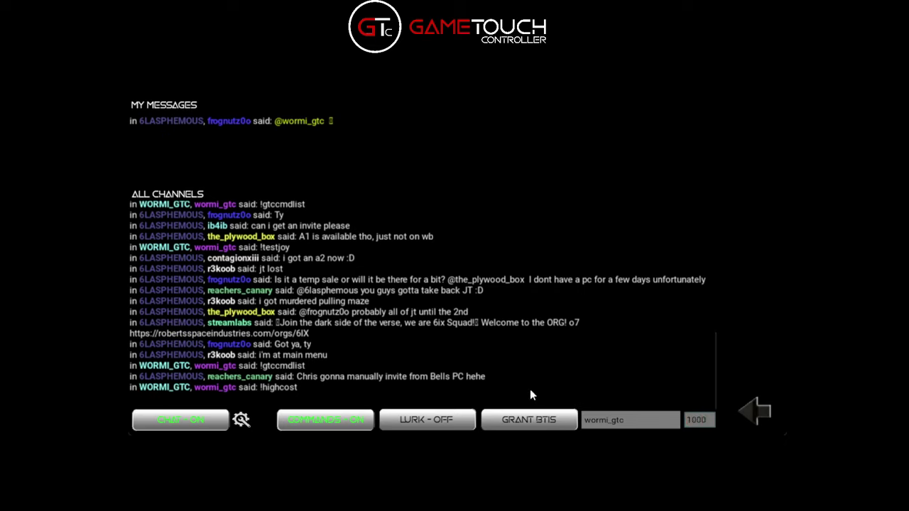
pyautogui.click(532, 421)
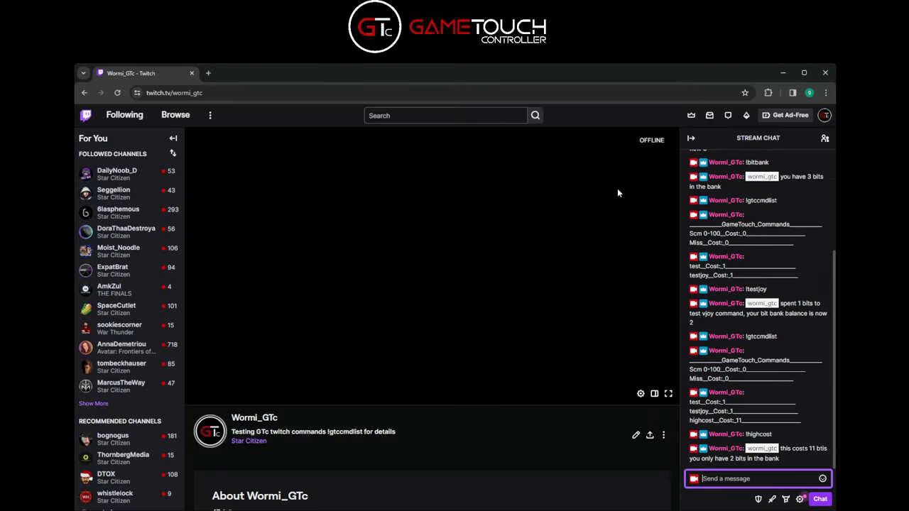
# Confirm the 1002-bit balance, then run !highcost, spending 11 bits to leave 991
pyautogui.write('!bitbank')
pyautogui.press('Return')
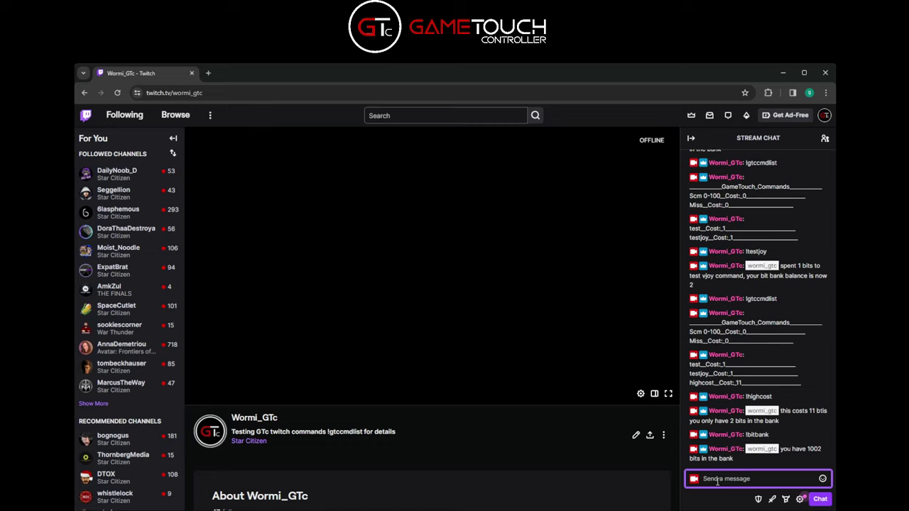
pyautogui.write('!highcost')
pyautogui.press('Return')
# Send !test and see it held for 11 seconds by the highcost cooldown
pyautogui.write('x')
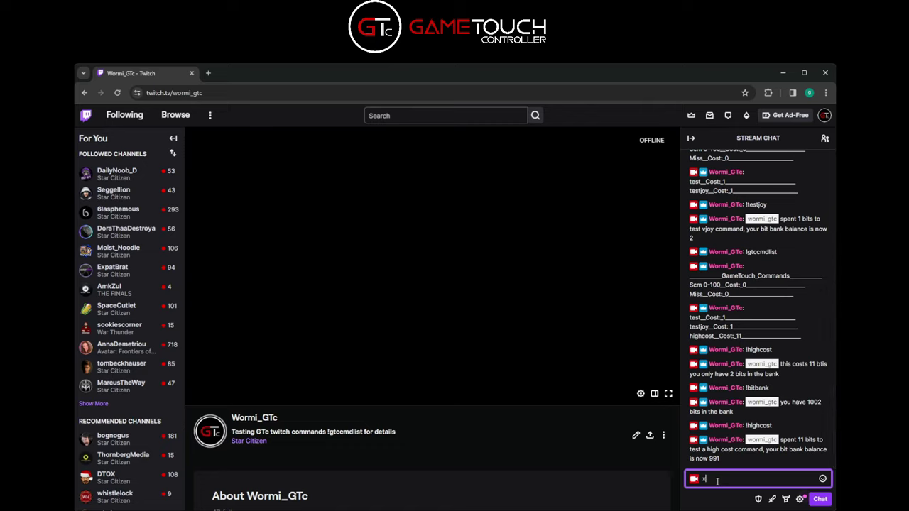
pyautogui.press('BackSpace')
pyautogui.write('!test')
pyautogui.press('Return')
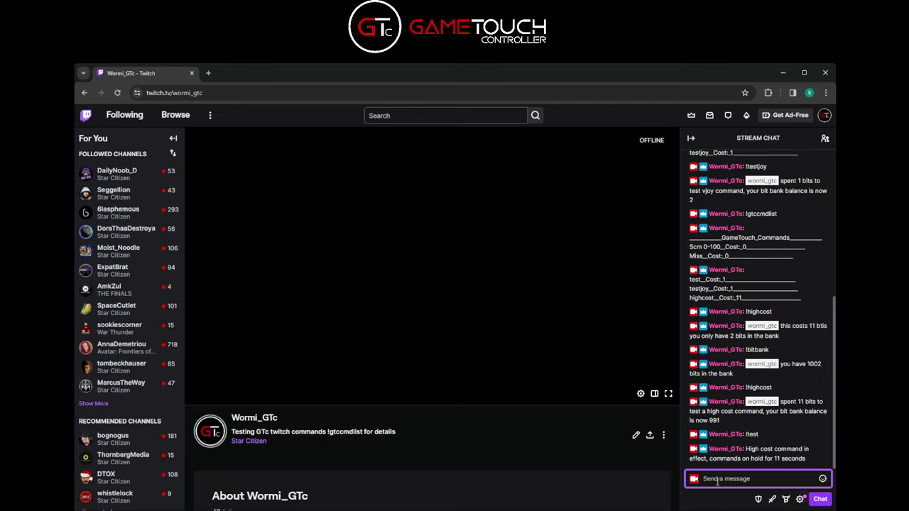